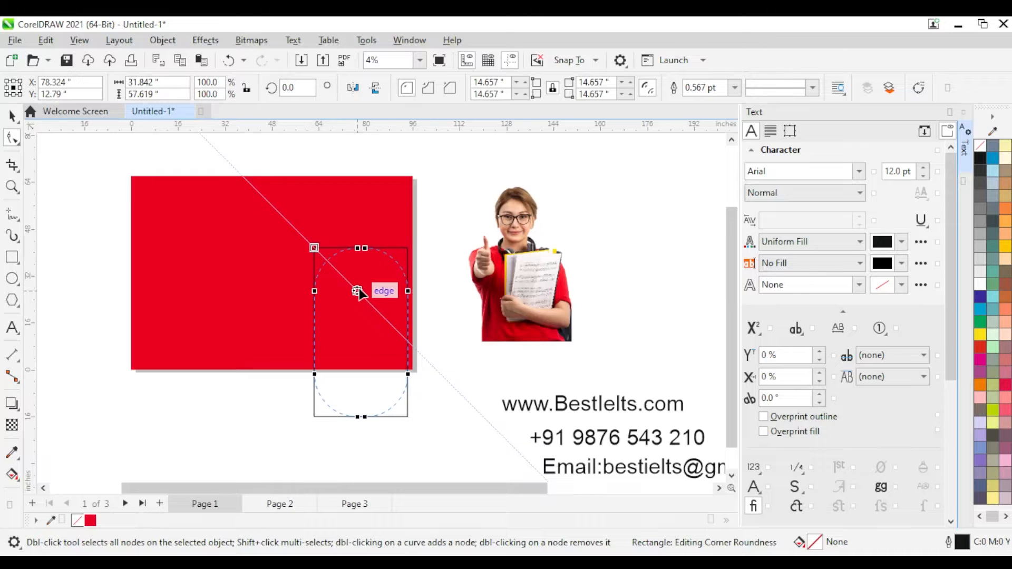
# Fill the rounded rectangle white, remove its outline and move it slightly up over the red banner.
pyautogui.press('space')
pyautogui.click(980, 284)
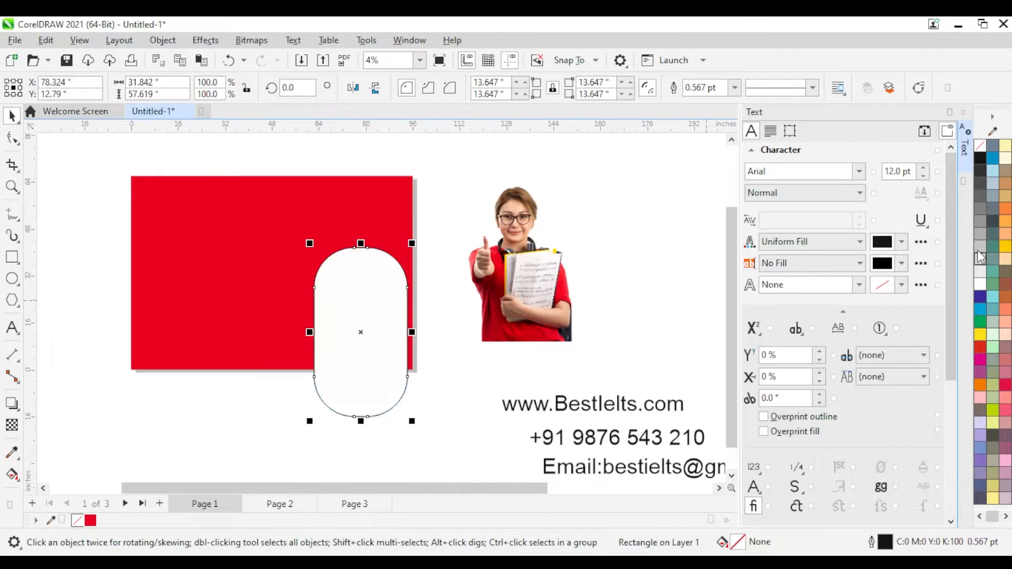
pyautogui.rightClick(980, 146)
pyautogui.click(525, 371)
pyautogui.click(382, 348)
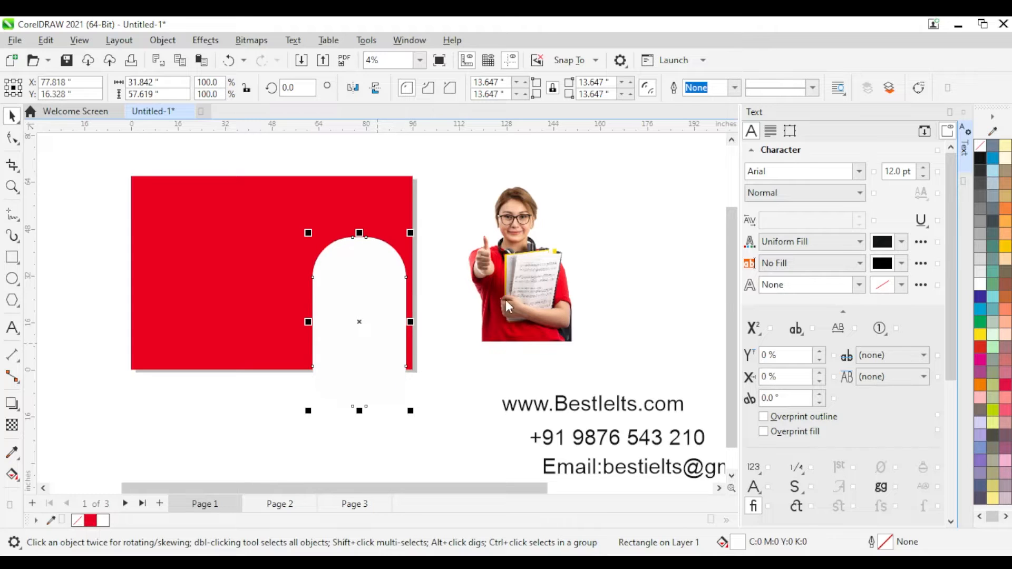
# Try to place the woman's photo over the white rounded shape and shift the shape, undoing both moves.
pyautogui.moveTo(528, 302); pyautogui.dragTo(362, 332)
pyautogui.moveTo(367, 331); pyautogui.dragTo(374, 332)
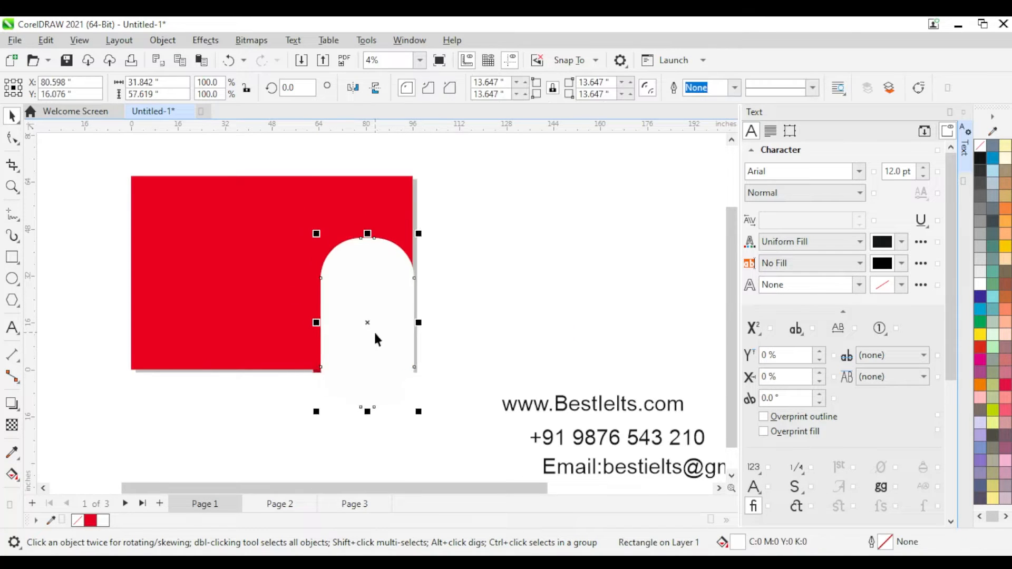
pyautogui.hotkey('ctrl', 'z')
pyautogui.hotkey('ctrl', 'z')
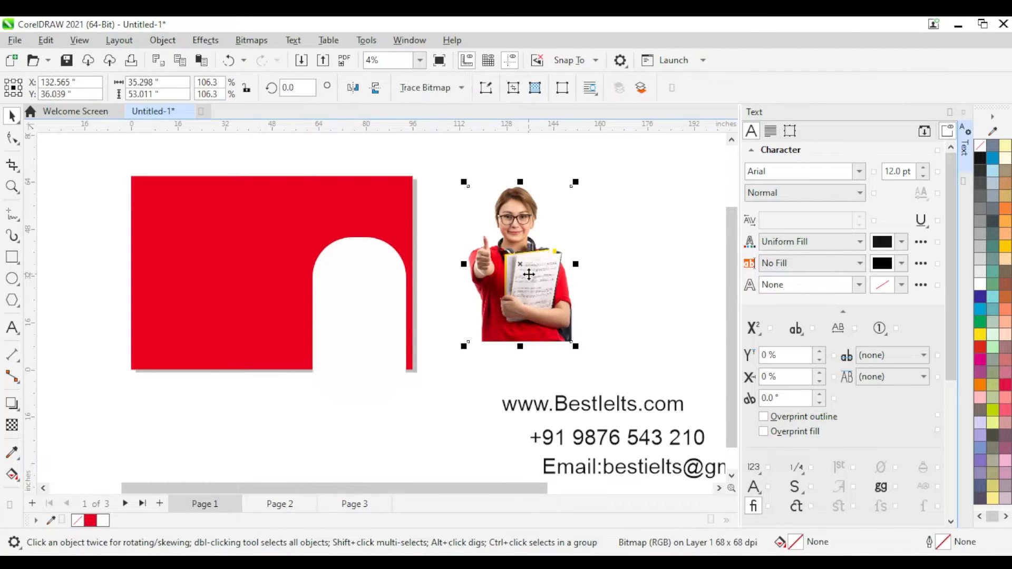
# Center the woman's photo horizontally and vertically on the white rounded shape.
pyautogui.keyDown('shift'); pyautogui.click(381, 343); pyautogui.keyUp('shift')
pyautogui.press('c')
pyautogui.press('e')
pyautogui.click(517, 304)
# Delete the white rounded shape and move the woman's photo off the banner to the blank area beside it.
pyautogui.click(390, 337)
pyautogui.moveTo(387, 336); pyautogui.dragTo(425, 289)
pyautogui.click(375, 396)
pyautogui.press('Delete')
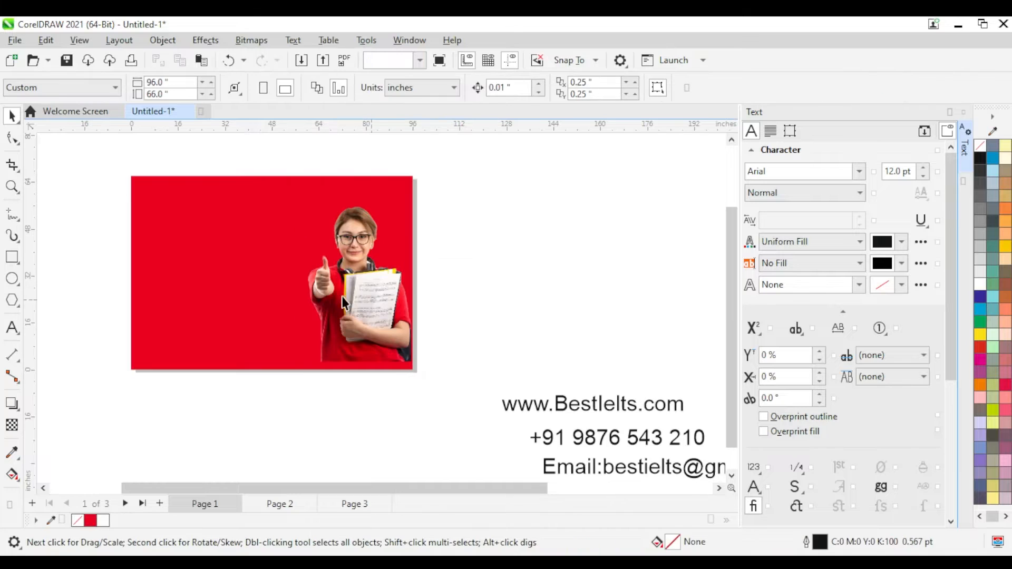
pyautogui.moveTo(371, 310); pyautogui.dragTo(530, 292)
# Draw a rectangle about 31 by 46.5 inches over the banner's lower right part and round its upper-left corner to about 5.56 inches.
pyautogui.press('F6')
pyautogui.moveTo(413, 258); pyautogui.dragTo(322, 395)
pyautogui.press('F10')
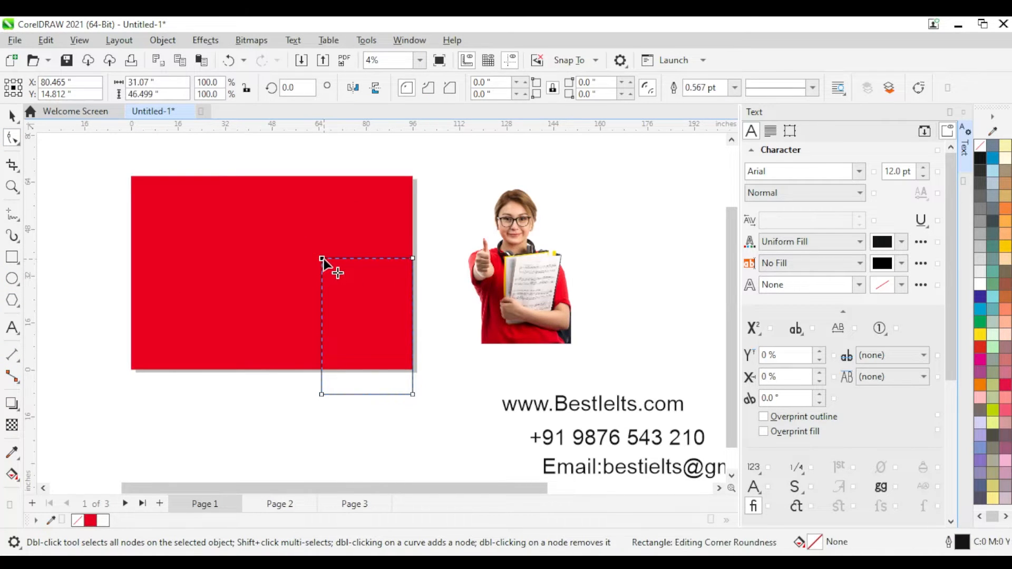
pyautogui.moveTo(340, 273); pyautogui.dragTo(284, 216)
# Align the partly rounded rectangle with the bottom and right edges of the red banner.
pyautogui.click(12, 115)
pyautogui.keyDown('shift'); pyautogui.click(184, 306); pyautogui.keyUp('shift')
pyautogui.press('b')
pyautogui.press('r')
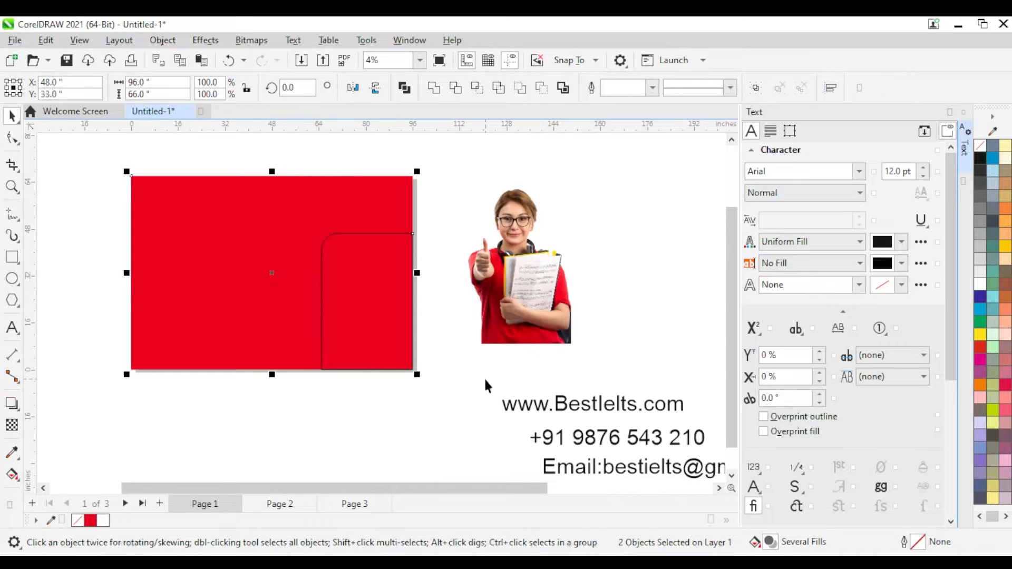
# Convert the partly rounded rectangle to curves and pull its rounded corner up and outward so the adjoining edges slant.
pyautogui.click(340, 259)
pyautogui.press('F10')
pyautogui.hotkey('ctrl', 'q')
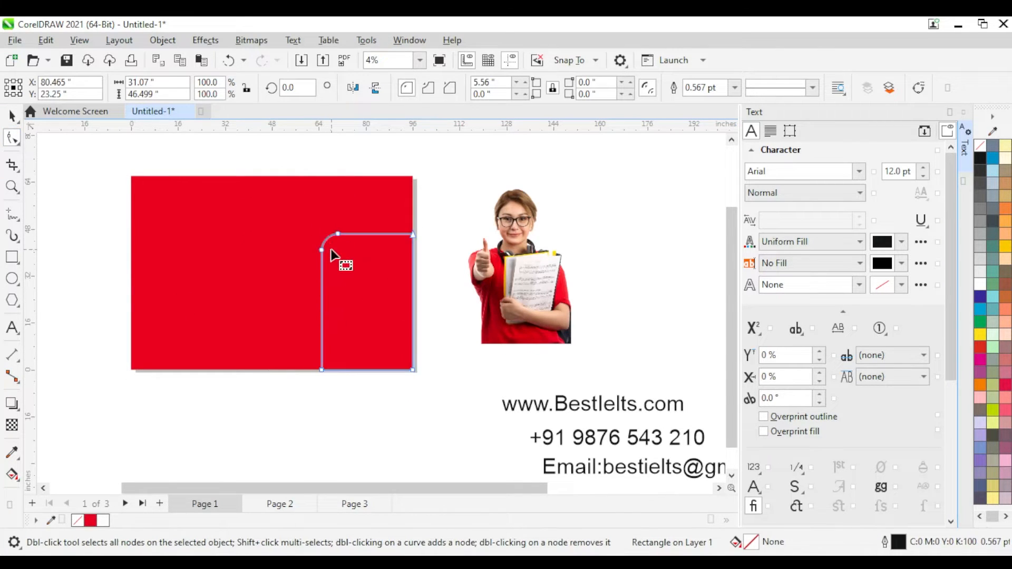
pyautogui.moveTo(320, 249); pyautogui.dragTo(297, 239)
# Fill the slanted shape white and remove its outline.
pyautogui.click(12, 115)
pyautogui.click(979, 284)
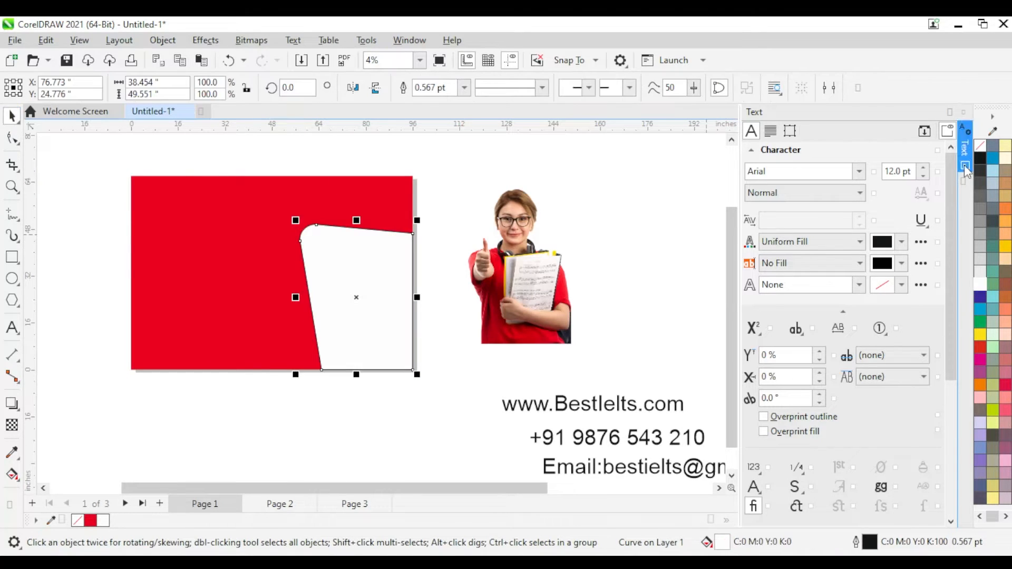
pyautogui.rightClick(980, 146)
# Place the woman's photo in front of the white slanted shape and center it on the shape horizontally and vertically.
pyautogui.moveTo(514, 301); pyautogui.dragTo(363, 319)
pyautogui.hotkey('shift', 'pageup')
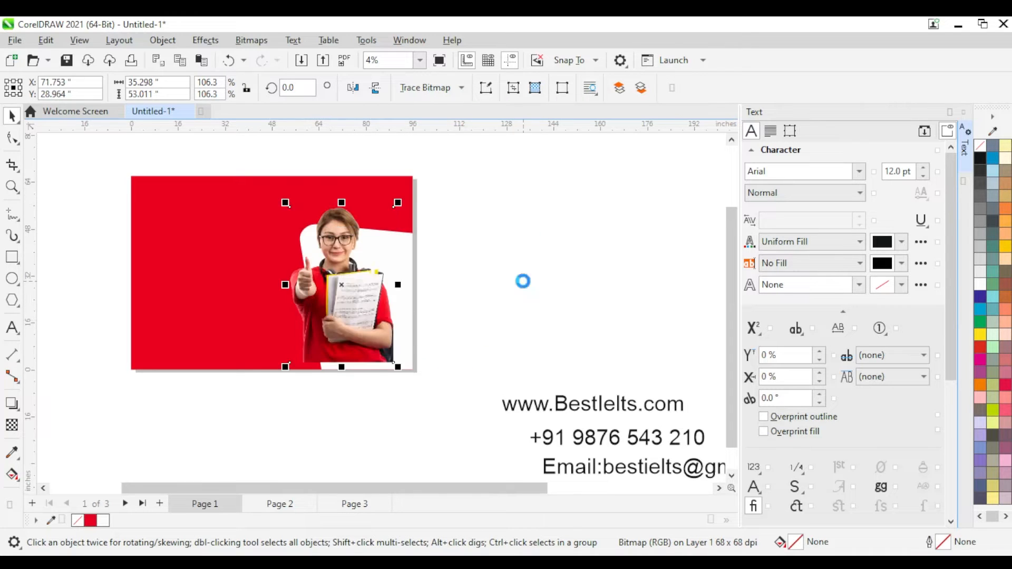
pyautogui.scroll(2, 477, 310)
pyautogui.keyDown('shift'); pyautogui.click(341, 205); pyautogui.keyUp('shift')
pyautogui.press('c')
pyautogui.press('e')
pyautogui.click(457, 223)
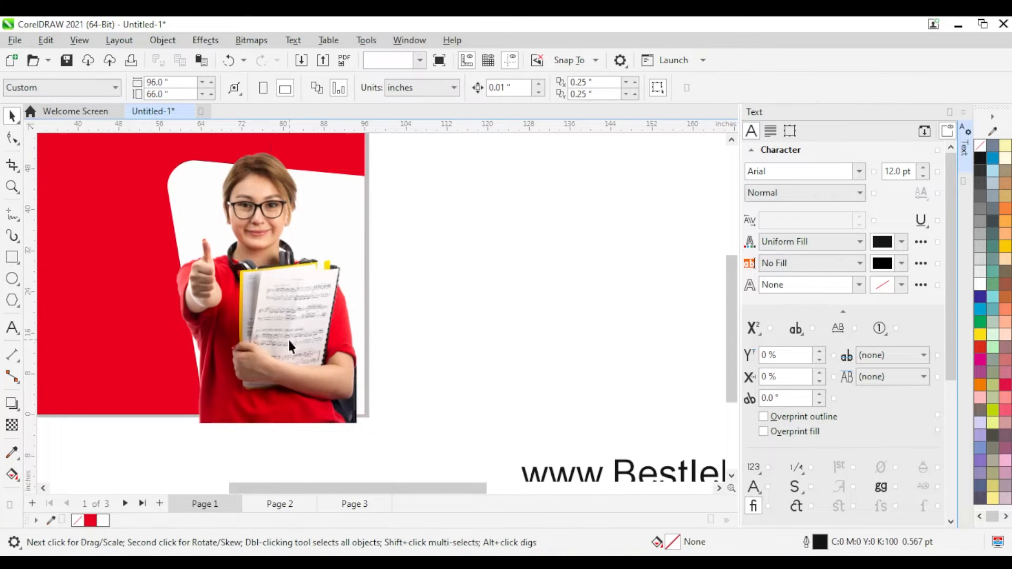
# Align the bottom of the woman's photo with the bottom edge of the red banner.
pyautogui.click(287, 337)
pyautogui.keyDown('shift'); pyautogui.click(120, 309); pyautogui.keyUp('shift')
pyautogui.press('b')
pyautogui.click(315, 352)
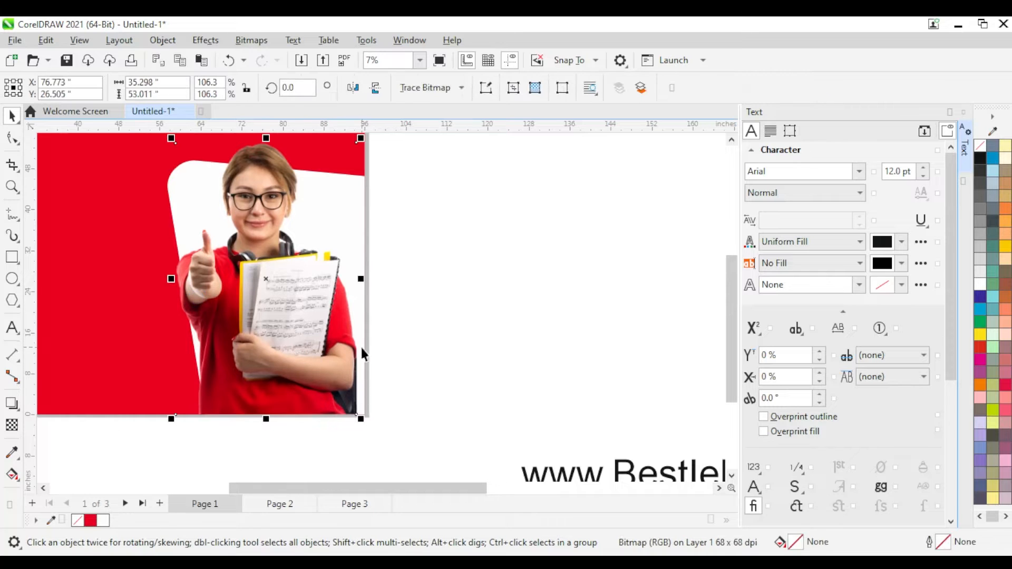
# Nudge the woman's photo right in small increments toward the banner's right edge.
pyautogui.press('Right')
pyautogui.press('Right')
pyautogui.press('Right')
pyautogui.press('Right')
pyautogui.press('Right')
pyautogui.press('Right')
pyautogui.press('Right')
pyautogui.press('Right')
pyautogui.press('Right')
pyautogui.press('Right')
pyautogui.press('Right')
pyautogui.press('Right')
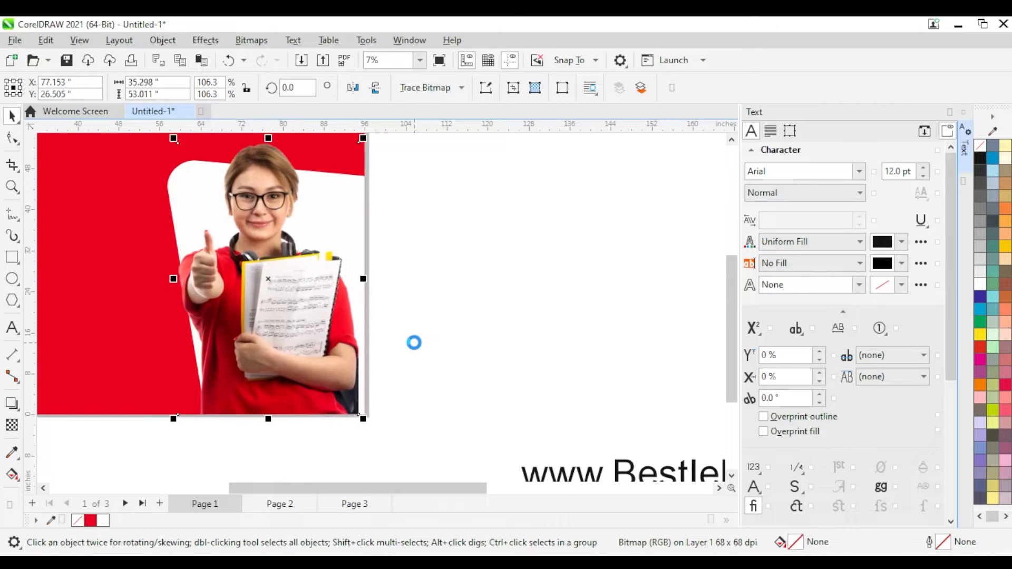
pyautogui.press('Right')
pyautogui.press('Right')
pyautogui.press('Right')
pyautogui.press('Right')
pyautogui.press('Right')
pyautogui.press('Right')
pyautogui.press('Right')
pyautogui.scroll(-1, 489, 261)
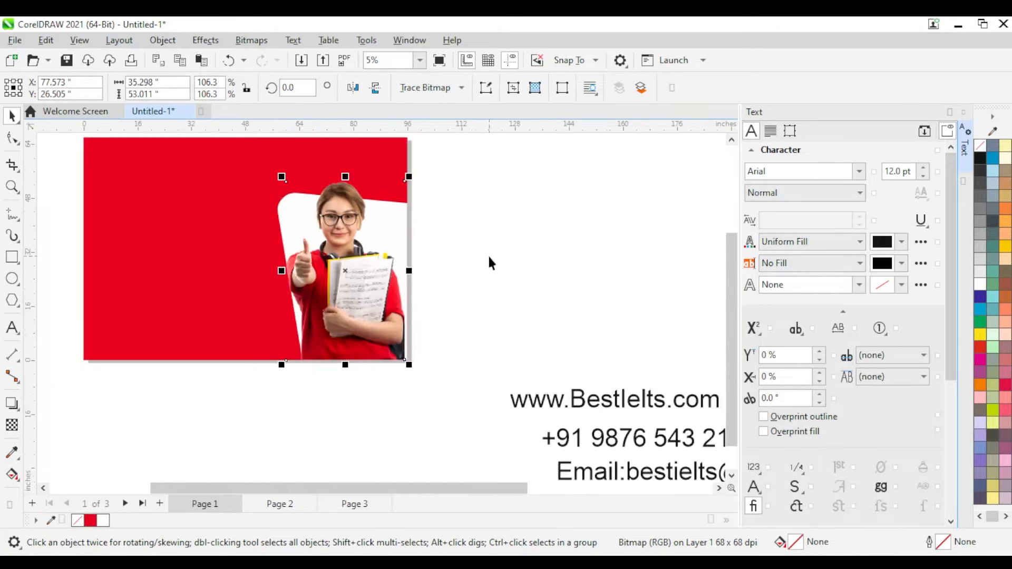
pyautogui.click(439, 192)
pyautogui.moveTo(440, 172); pyautogui.dragTo(251, 400)
pyautogui.press('Escape')
# Move the woman's photo off the banner and widen the white slanted shape toward the left.
pyautogui.moveTo(341, 274); pyautogui.dragTo(486, 293)
pyautogui.click(286, 263)
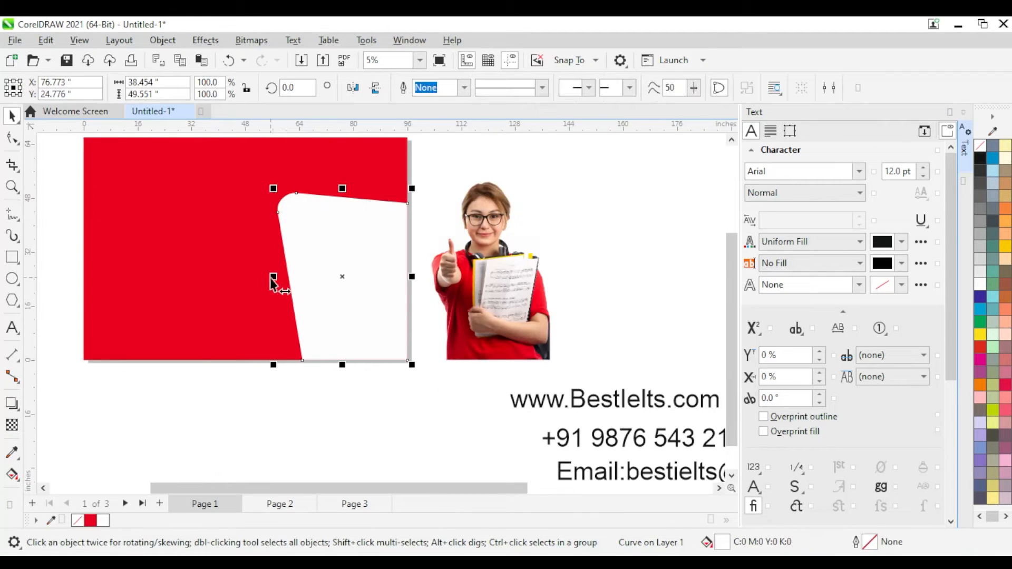
pyautogui.moveTo(272, 283); pyautogui.dragTo(257, 283)
# Move the photo back over the white shape and align their right edges.
pyautogui.moveTo(513, 296); pyautogui.dragTo(381, 296)
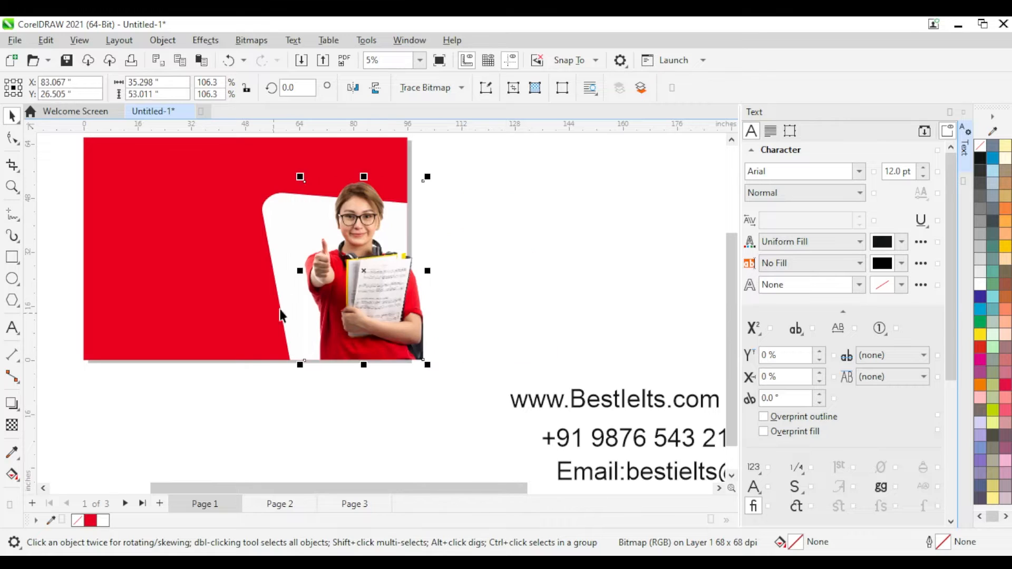
pyautogui.keyDown('shift'); pyautogui.click(269, 218); pyautogui.keyUp('shift')
pyautogui.press('r')
pyautogui.click(470, 286)
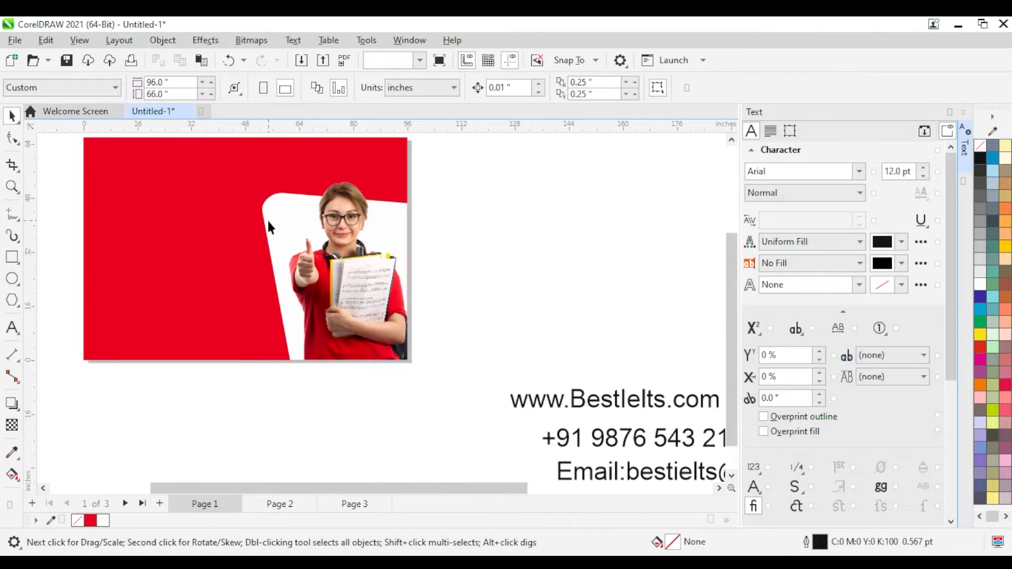
# Narrow the white slanted shape from its left side to about 39.3 inches wide.
pyautogui.click(268, 223)
pyautogui.scroll(1, 269, 269)
pyautogui.moveTo(256, 281); pyautogui.dragTo(271, 282)
pyautogui.scroll(-2, 273, 287)
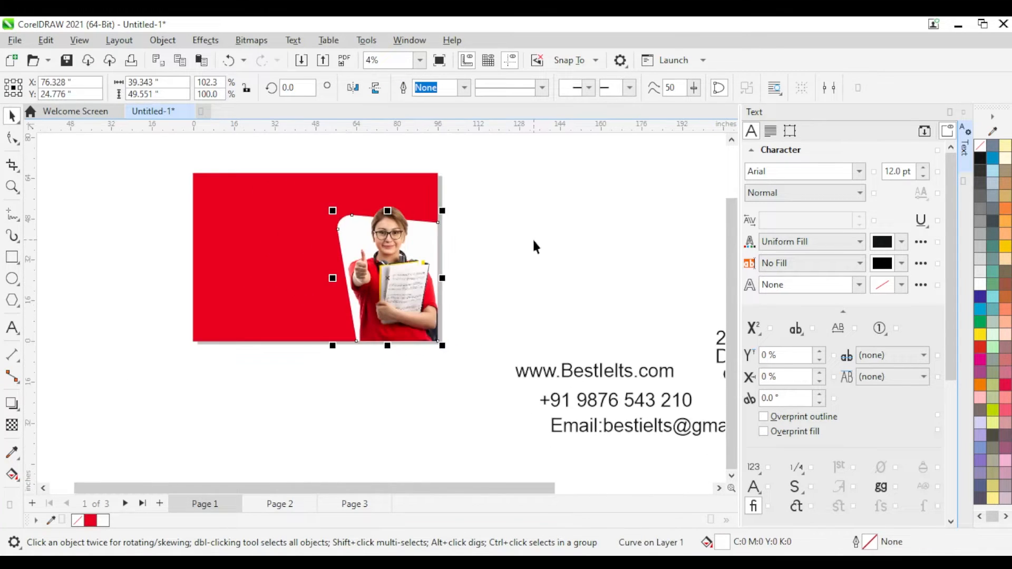
pyautogui.click(535, 246)
# Draw a strip about 65.4 by 4.8 inches across the banner's lower left part, filled white with no outline.
pyautogui.scroll(1, 418, 346)
pyautogui.scroll(-1, 418, 346)
pyautogui.scroll(1, 221, 351)
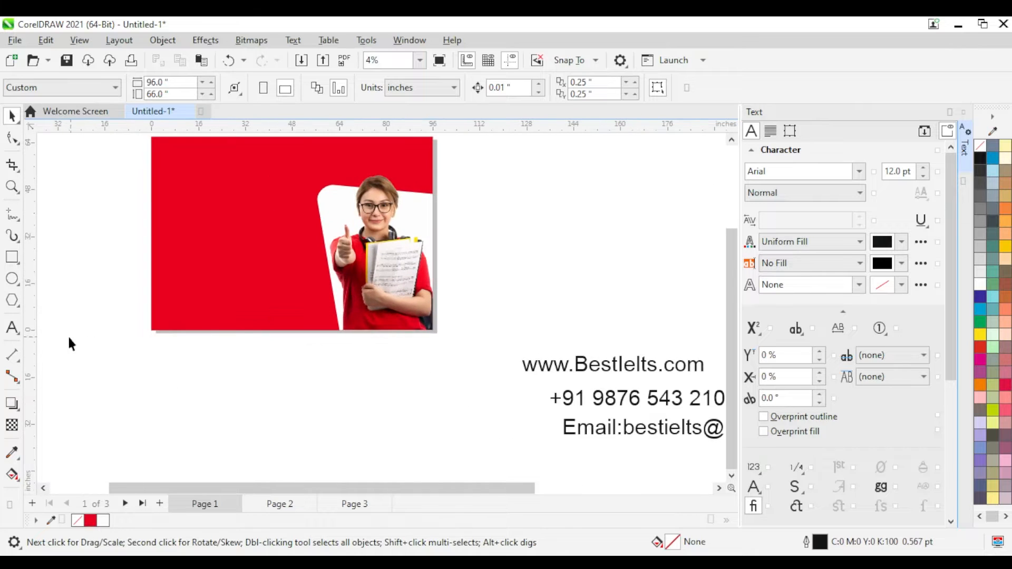
pyautogui.scroll(1, 178, 295)
pyautogui.press('F6')
pyautogui.moveTo(148, 300); pyautogui.dragTo(369, 317)
pyautogui.press('space')
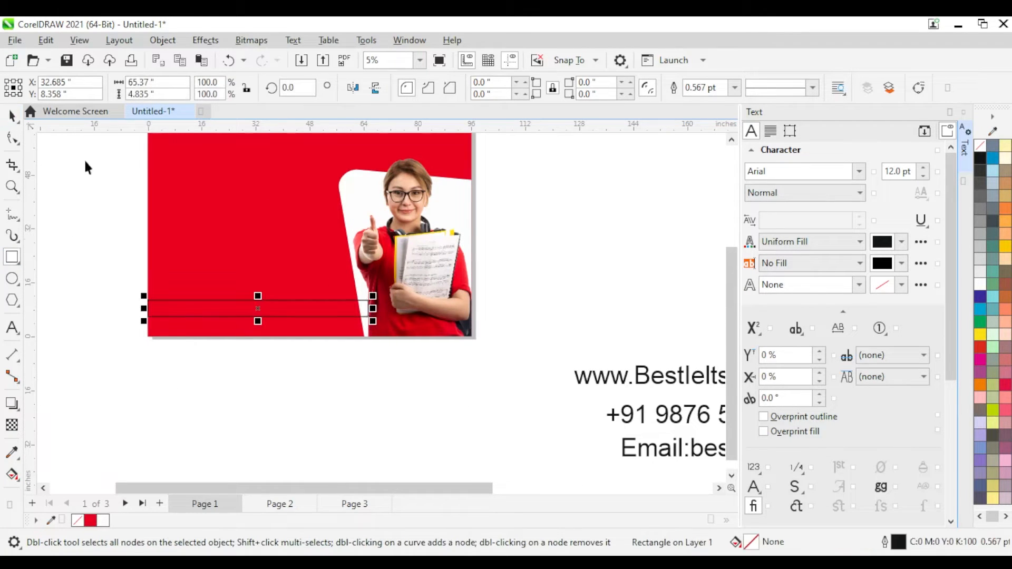
pyautogui.click(979, 285)
pyautogui.scroll(4, 383, 388)
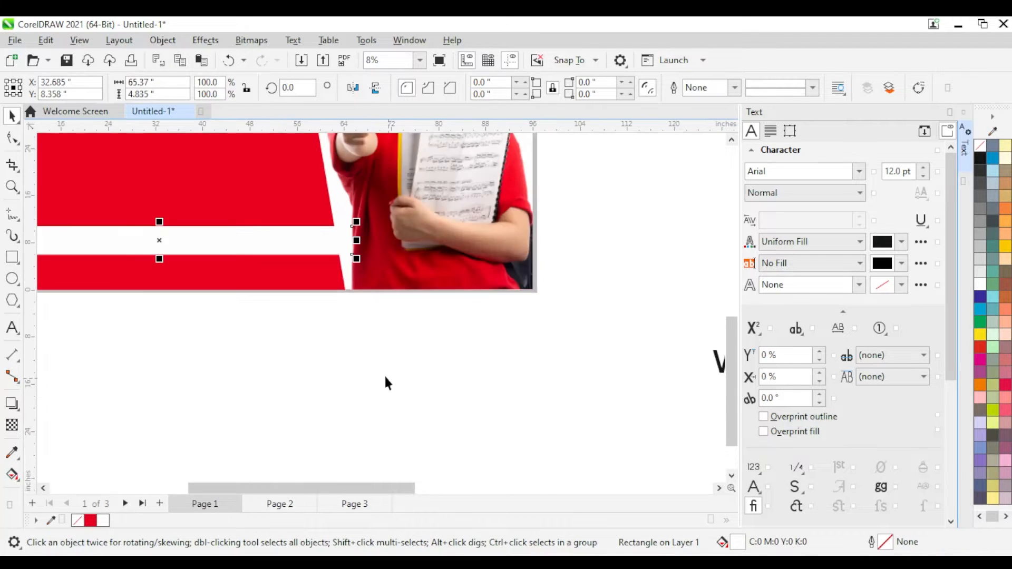
# Nudge the white strip slightly downward on the banner.
pyautogui.click(454, 384)
pyautogui.scroll(-4, 455, 384)
pyautogui.click(318, 338)
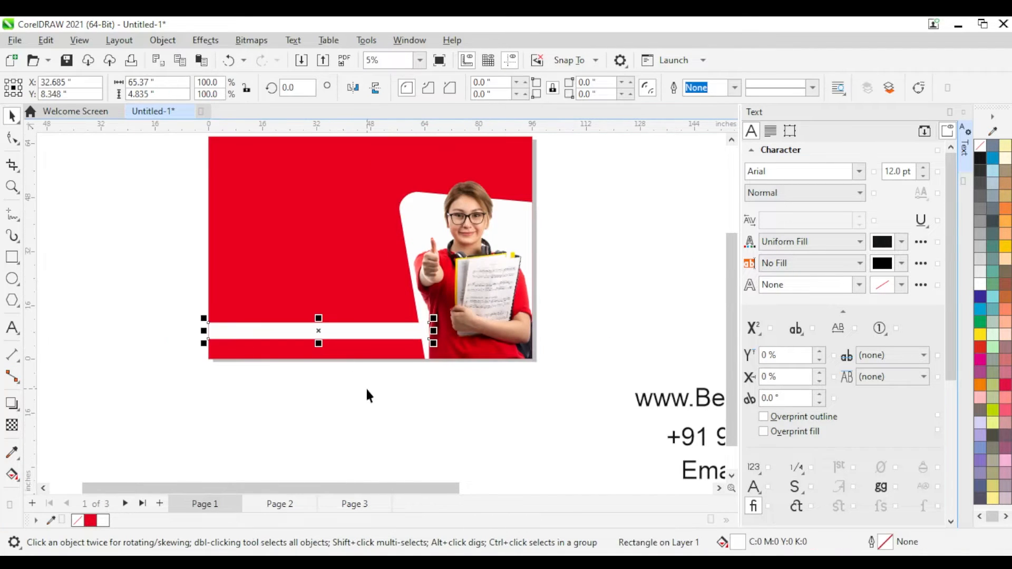
pyautogui.scroll(1, 311, 358)
pyautogui.scroll(-2, 311, 359)
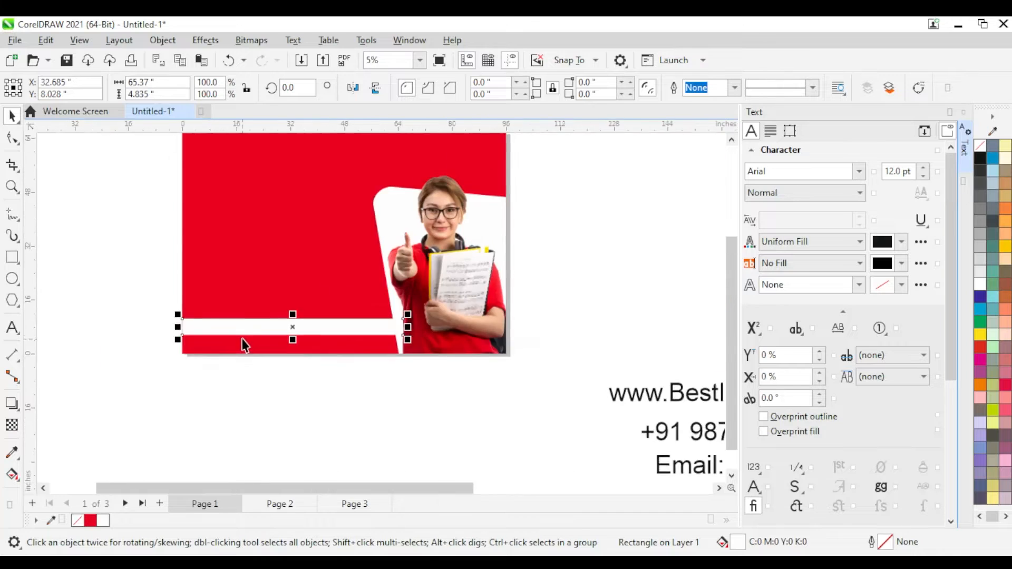
# Set the website text to 100 pt and move it onto the left end of the white strip.
pyautogui.moveTo(554, 376); pyautogui.dragTo(353, 383)
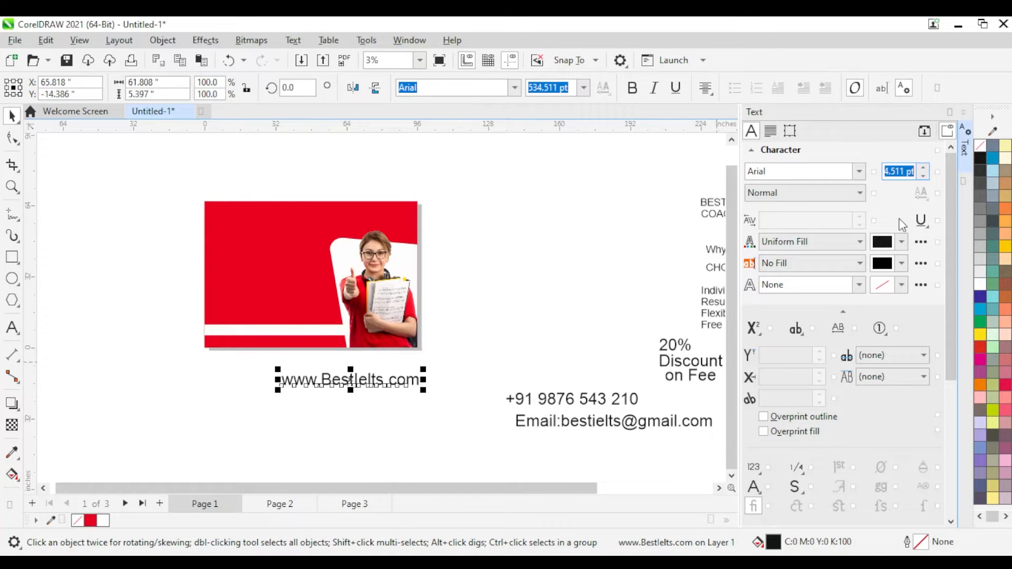
pyautogui.write('100')
pyautogui.press('Return')
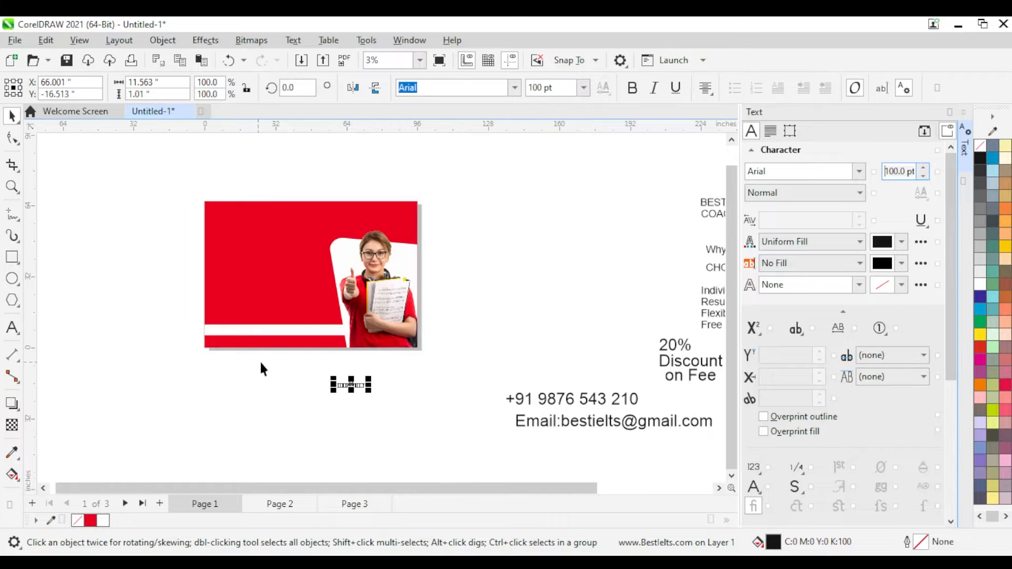
pyautogui.scroll(2, 263, 369)
pyautogui.moveTo(450, 411); pyautogui.dragTo(162, 301)
pyautogui.scroll(2, 163, 300)
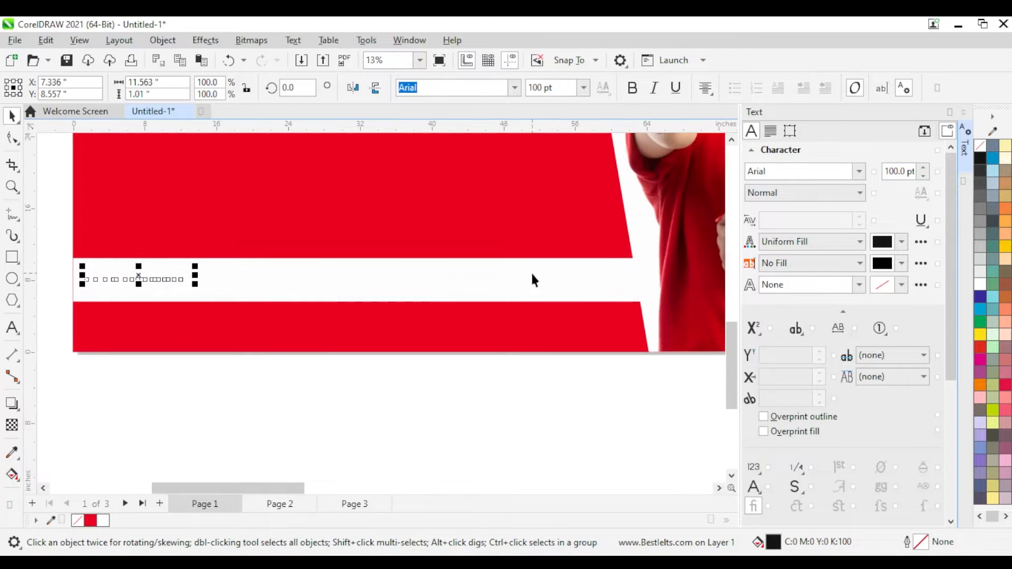
# Enlarge the website text to 150 pt and reposition it inside the left end of the white strip.
pyautogui.write('150')
pyautogui.press('Return')
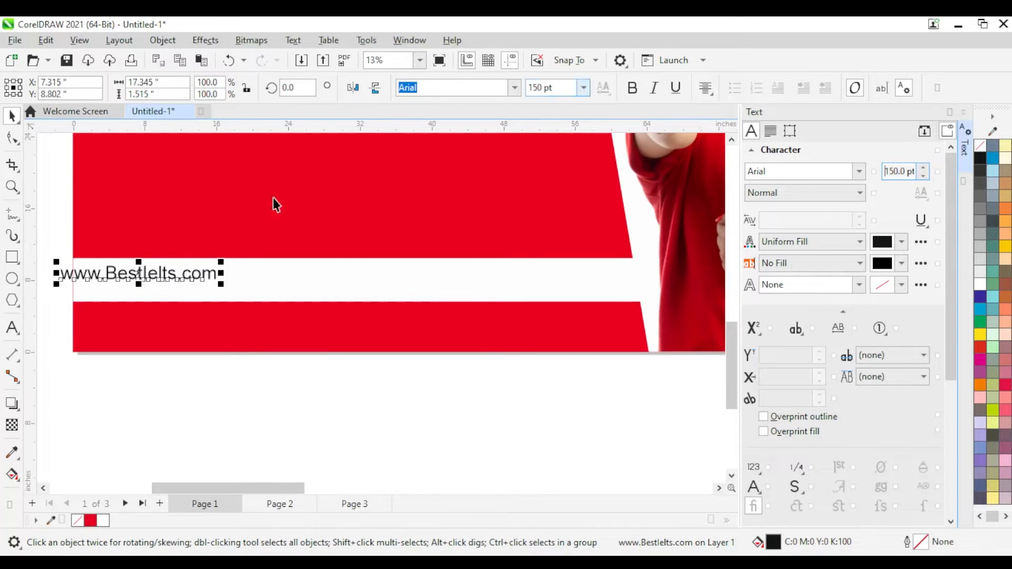
pyautogui.moveTo(148, 269); pyautogui.dragTo(175, 283)
pyautogui.scroll(-3, 175, 283)
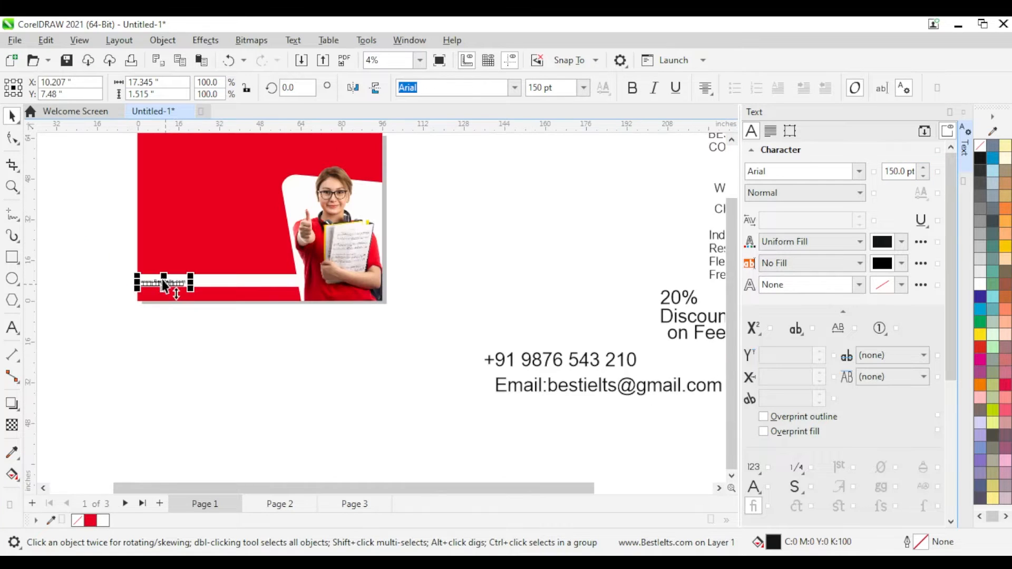
# Delete the e-mail text and move the phone number text onto the lower part of the banner.
pyautogui.click(561, 390)
pyautogui.press('Delete')
pyautogui.moveTo(552, 361); pyautogui.dragTo(249, 294)
pyautogui.scroll(3, 249, 294)
# Make the website text bold and set its font size to 200 pt.
pyautogui.click(158, 269)
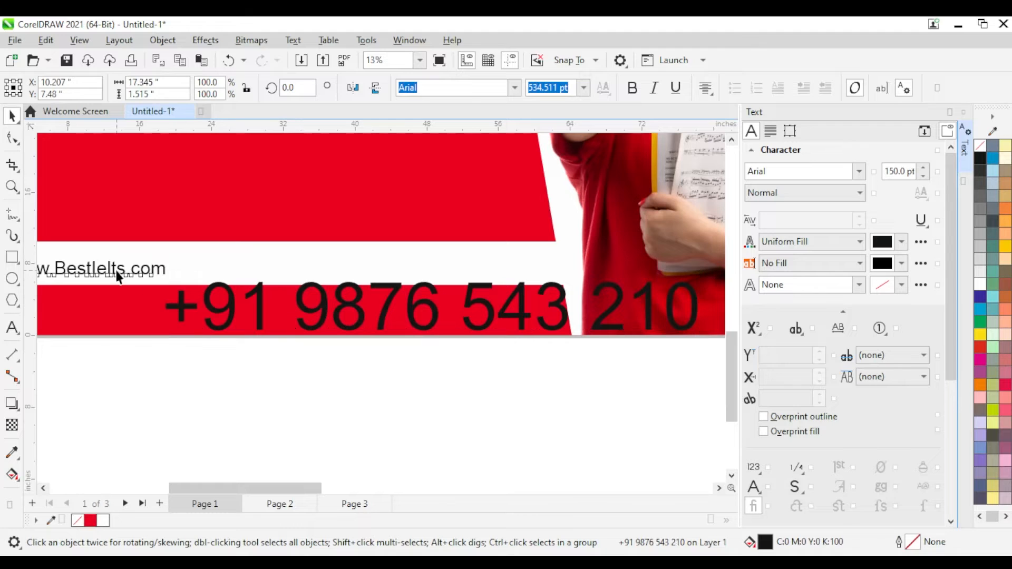
pyautogui.click(821, 195)
pyautogui.click(806, 235)
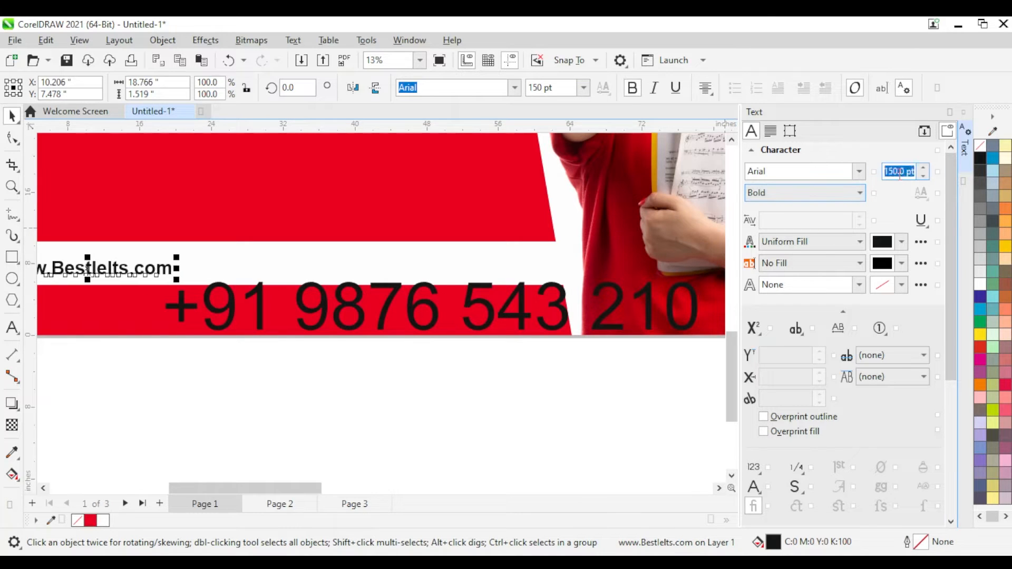
pyautogui.write('200')
pyautogui.press('Return')
pyautogui.scroll(-1, 385, 371)
pyautogui.scroll(1, 317, 376)
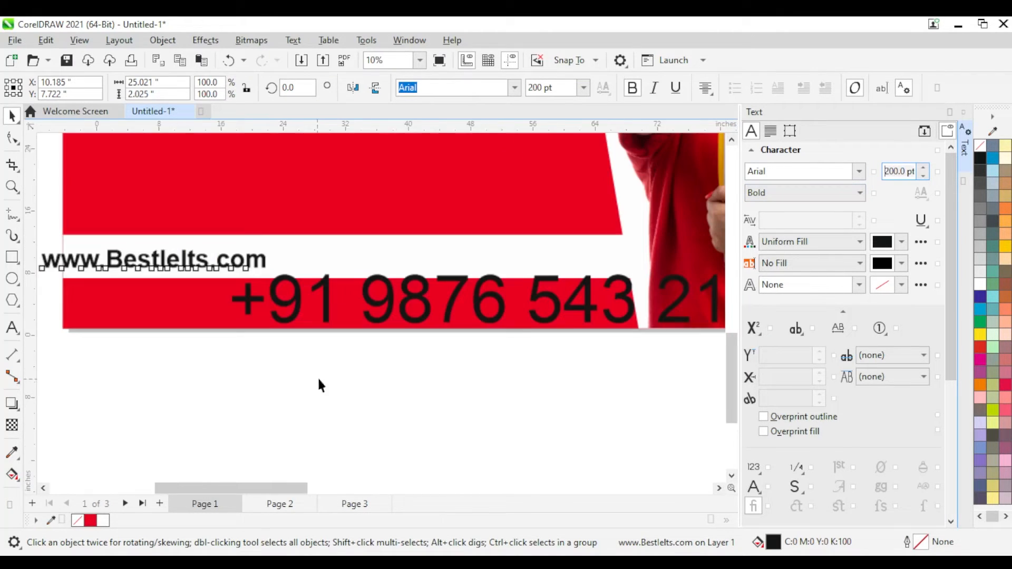
# Set the phone number text to bold 200 pt and shift the website text fully inside the strip's left end.
pyautogui.click(325, 300)
pyautogui.click(822, 195)
pyautogui.click(797, 239)
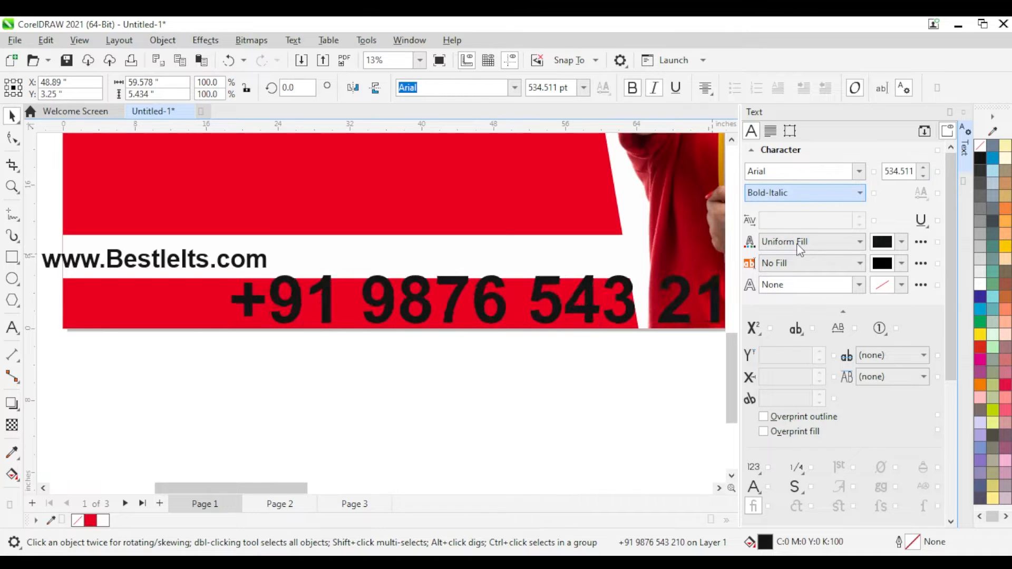
pyautogui.click(900, 174)
pyautogui.write('2')
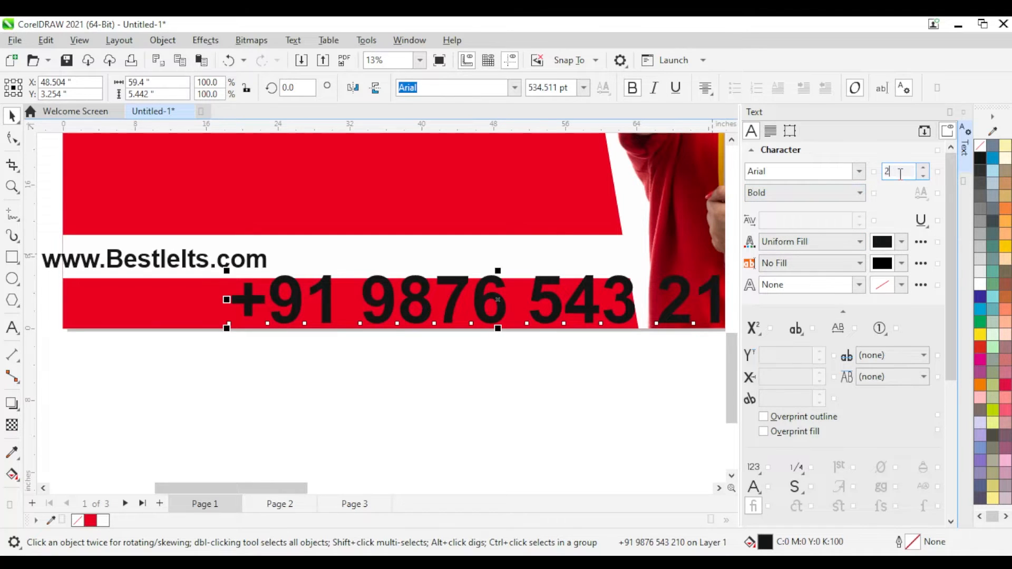
pyautogui.write('00')
pyautogui.press('Return')
pyautogui.moveTo(145, 261); pyautogui.dragTo(180, 259)
# Try to align the website text and the white strip by their right edges, undoing the alignment.
pyautogui.keyDown('shift'); pyautogui.click(377, 271); pyautogui.keyUp('shift')
pyautogui.press('r')
pyautogui.hotkey('ctrl', 'z')
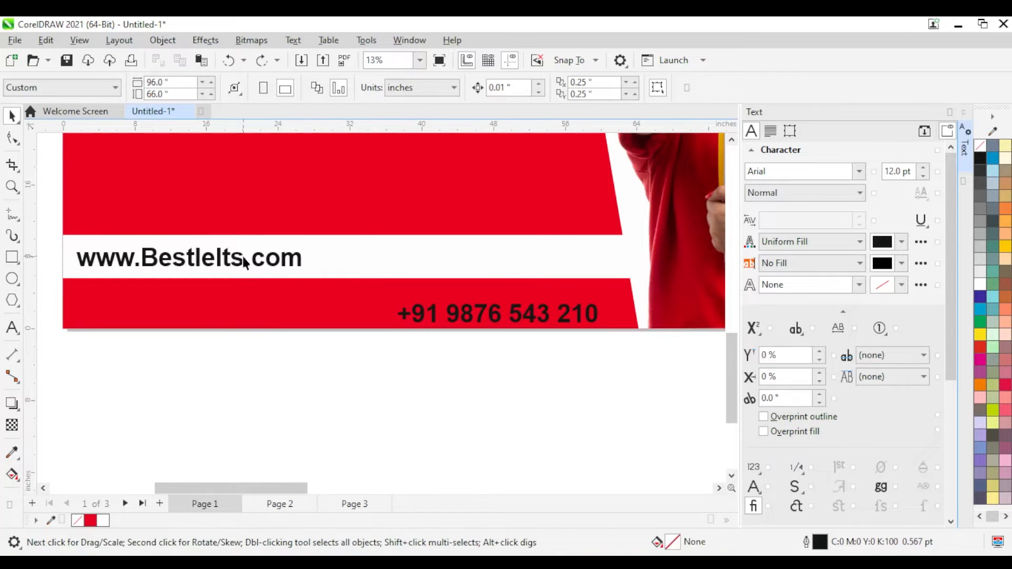
# Move the phone number text up into the white strip, level with the website text.
pyautogui.moveTo(435, 315); pyautogui.dragTo(432, 258)
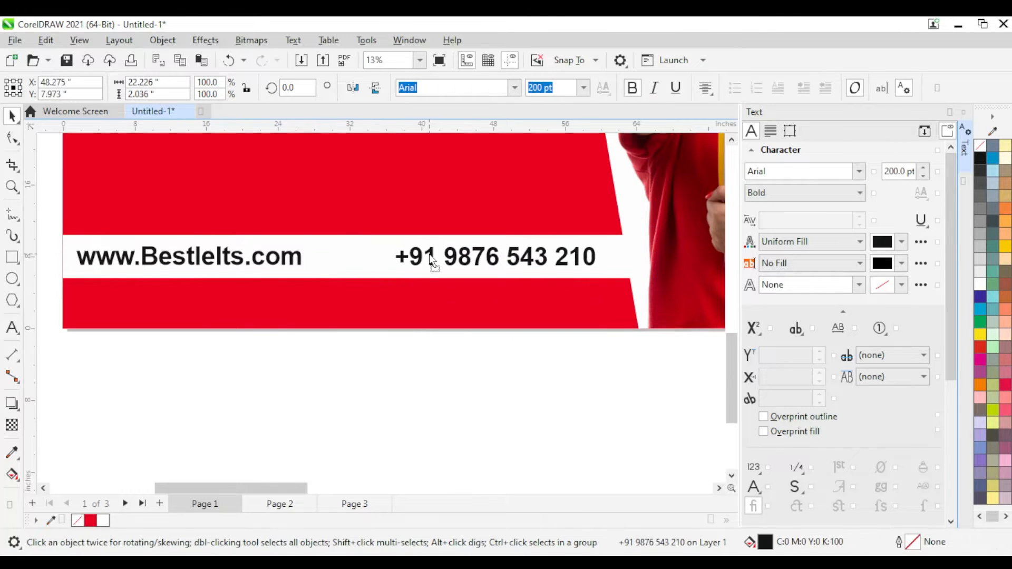
# Try to align the phone number text with the white strip's right edge, and undo the alignment.
pyautogui.keyDown('shift'); pyautogui.click(353, 255); pyautogui.keyUp('shift')
pyautogui.press('r')
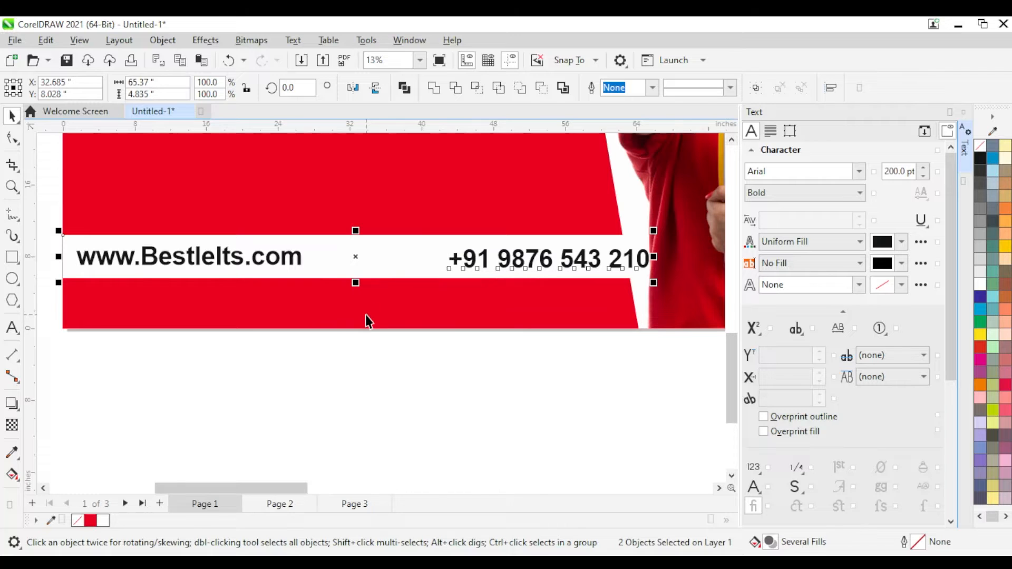
pyautogui.hotkey('ctrl', 'z')
pyautogui.click(429, 365)
# Draw a thin red vertical divider without outline, about 0.33 × 4.1 in, vertically centred in the strip between the website and phone number.
pyautogui.scroll(1, 357, 248)
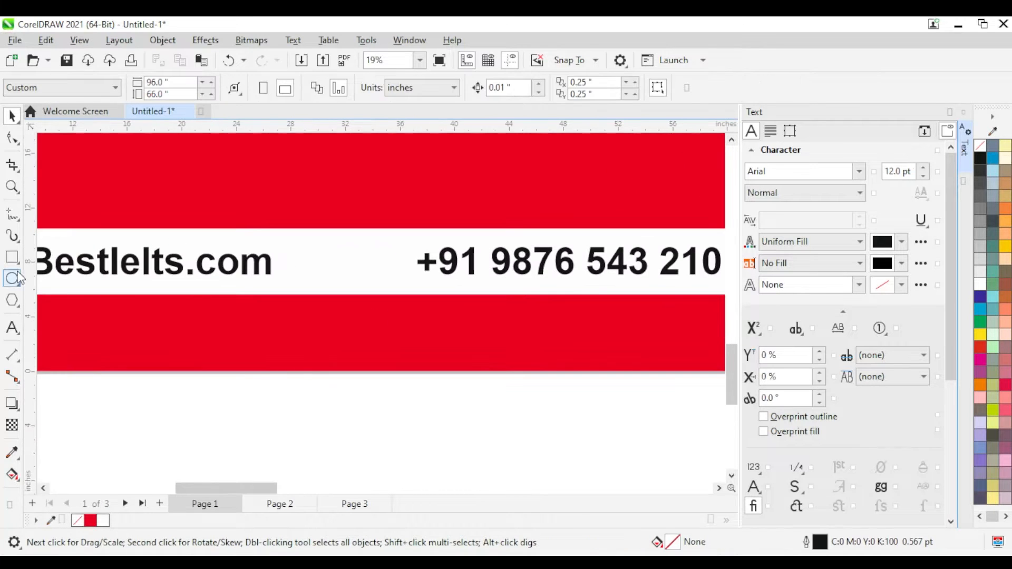
pyautogui.click(11, 256)
pyautogui.scroll(1, 327, 247)
pyautogui.moveTo(340, 230); pyautogui.dragTo(345, 303)
pyautogui.press('space')
pyautogui.keyDown('shift'); pyautogui.click(310, 279); pyautogui.keyUp('shift')
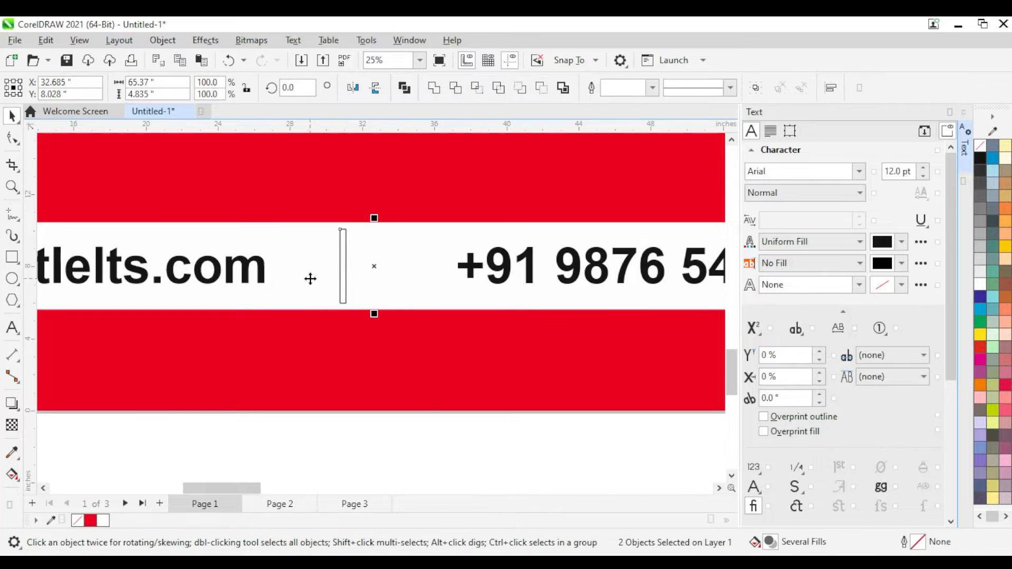
pyautogui.click(342, 248)
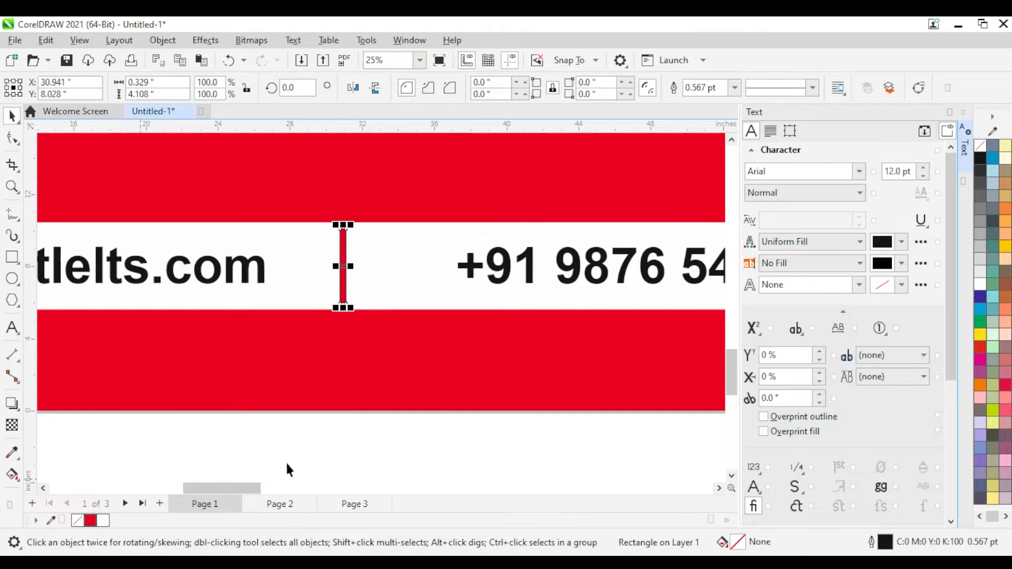
pyautogui.click(429, 470)
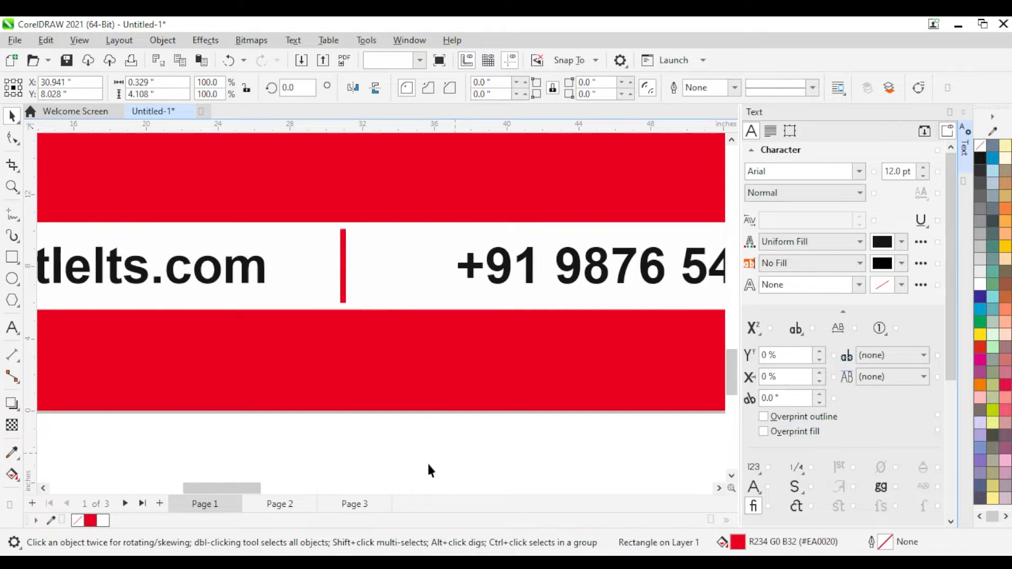
# Move the phone number left and the website text slightly right so both sit closer to the red divider.
pyautogui.scroll(-2, 429, 469)
pyautogui.moveTo(461, 343); pyautogui.dragTo(420, 344)
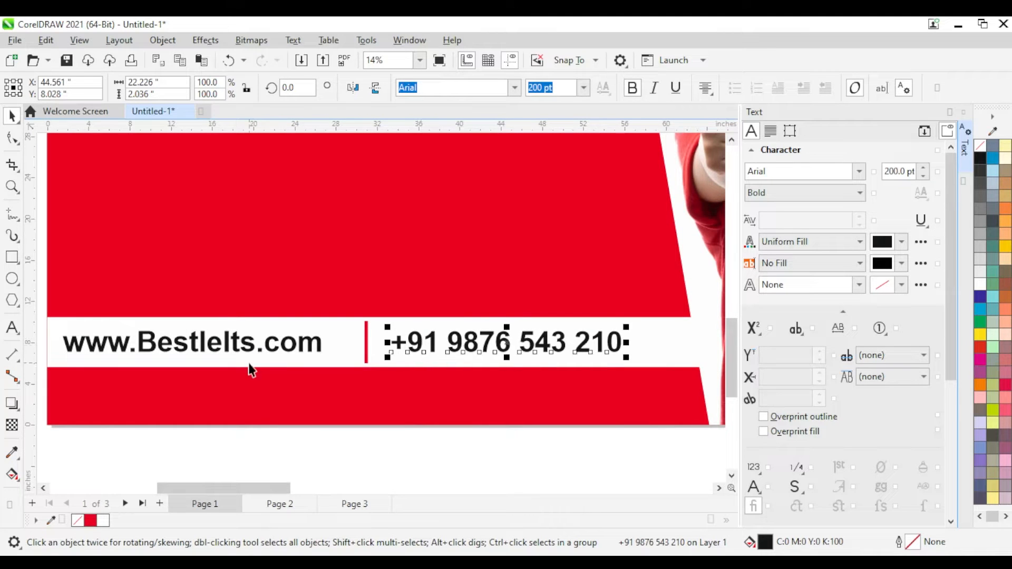
pyautogui.click(311, 345)
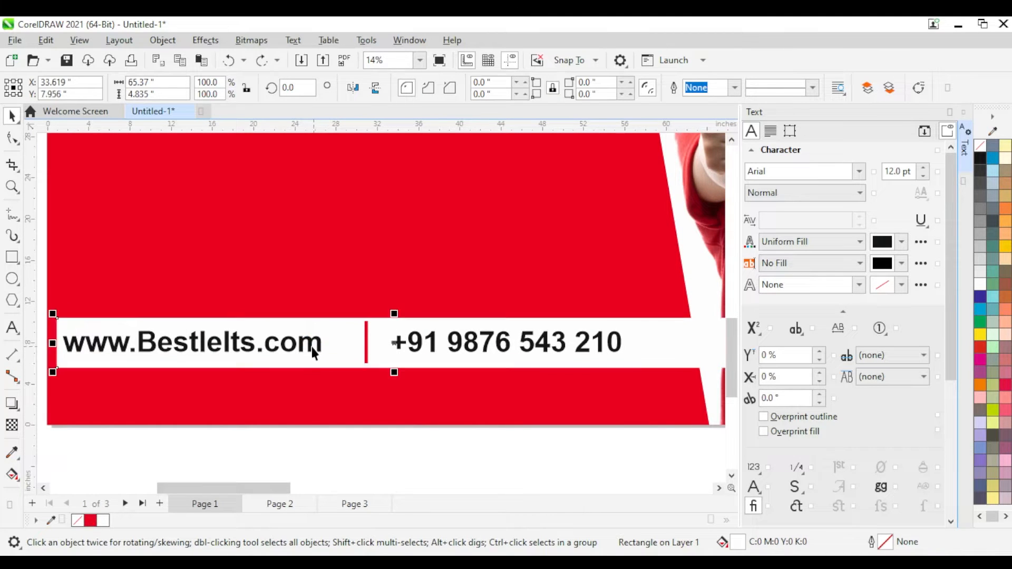
pyautogui.moveTo(310, 343); pyautogui.dragTo(327, 344)
pyautogui.scroll(-2, 330, 348)
pyautogui.click(384, 407)
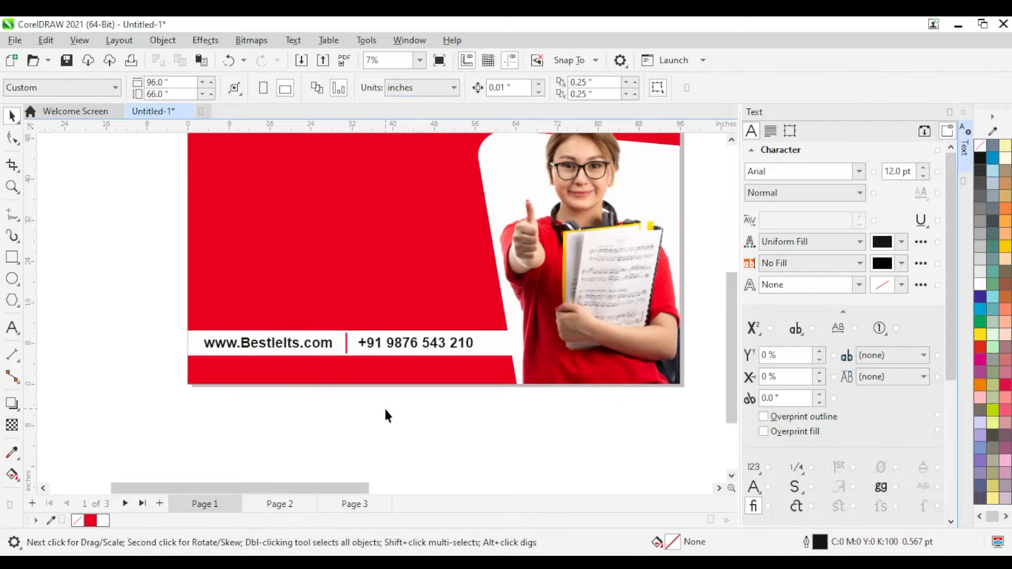
pyautogui.scroll(-1, 387, 406)
pyautogui.scroll(2, 501, 387)
pyautogui.scroll(2, 379, 339)
pyautogui.click(402, 318)
# Move the BEST IELTS text from outside the page onto the upper left area of the red banner.
pyautogui.scroll(-4, 483, 362)
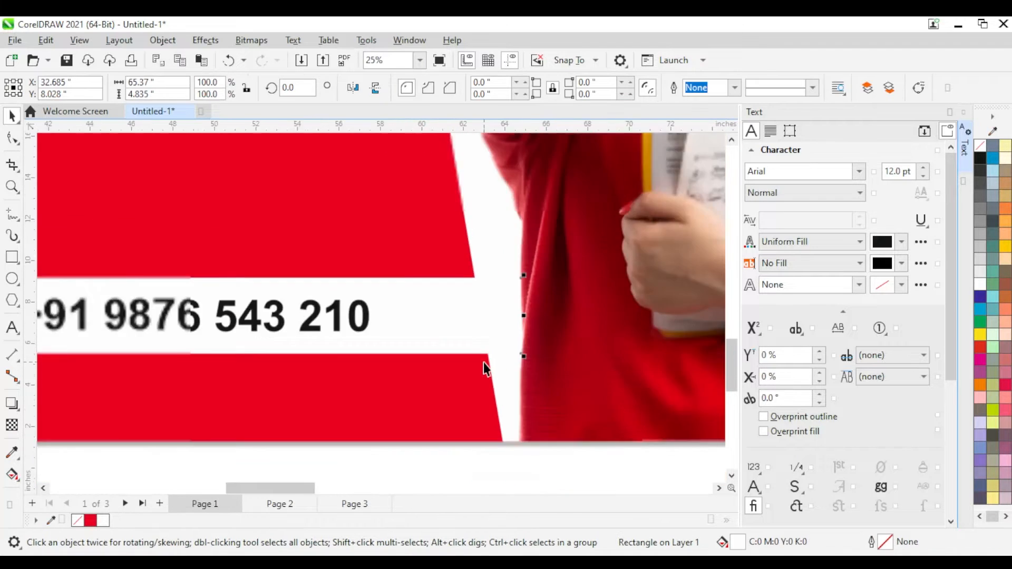
pyautogui.scroll(-1, 340, 427)
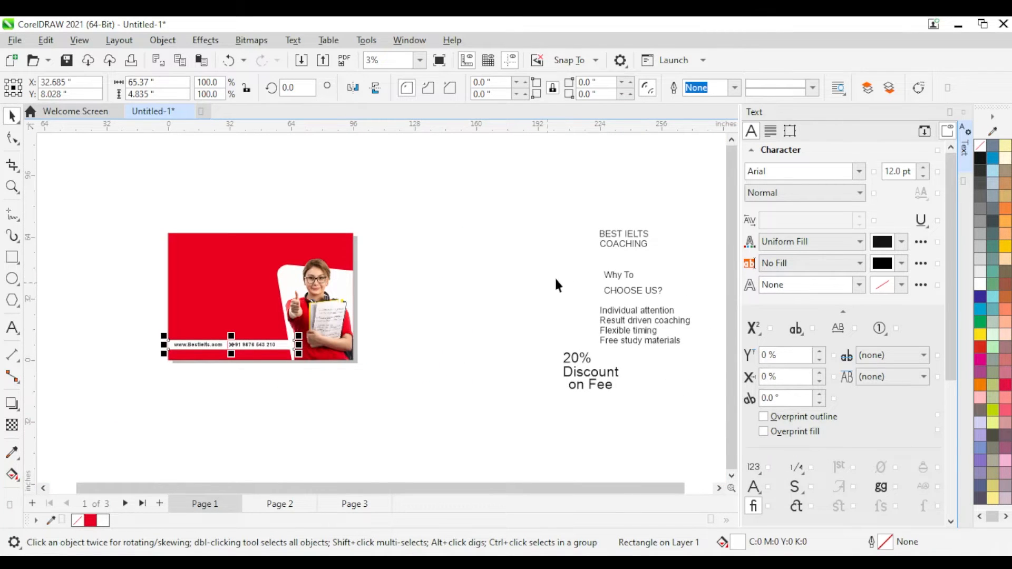
pyautogui.moveTo(616, 233); pyautogui.dragTo(204, 250)
pyautogui.scroll(2, 171, 250)
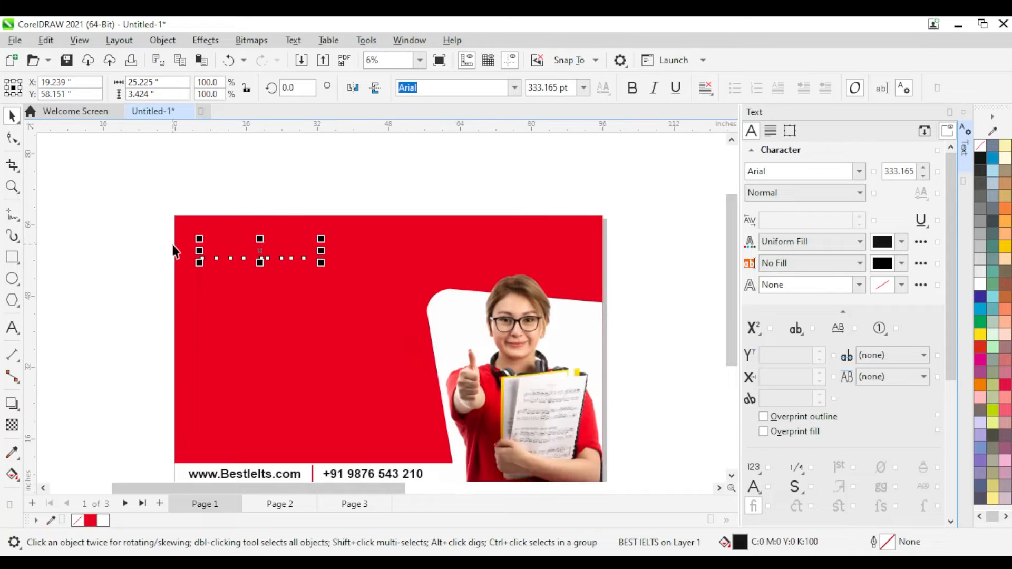
# Set the BEST IELTS heading in the Biohazard Participants font and enlarge it to about 678 pt.
pyautogui.moveTo(319, 269); pyautogui.dragTo(383, 282)
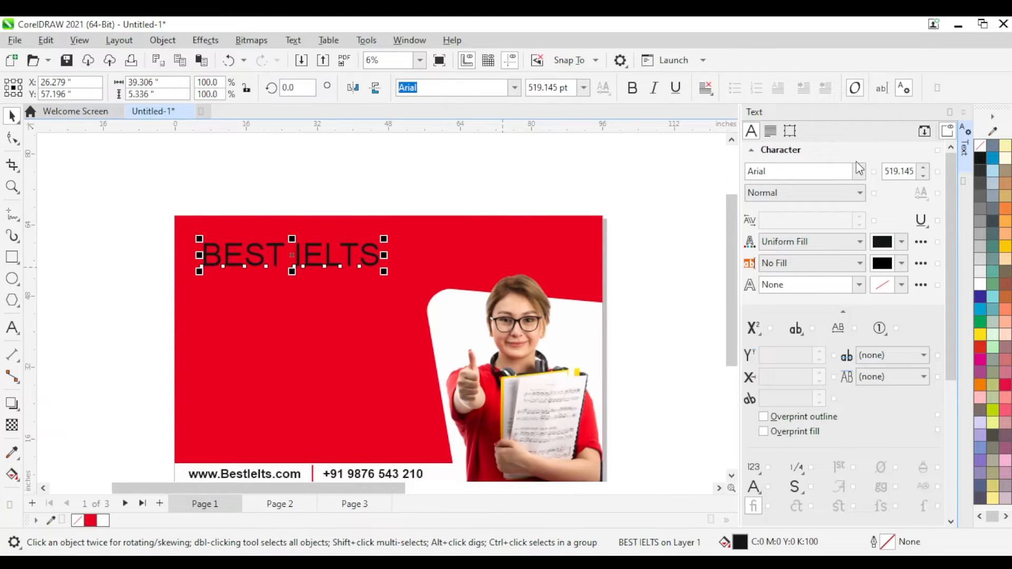
pyautogui.click(855, 167)
pyautogui.moveTo(373, 270); pyautogui.dragTo(426, 280)
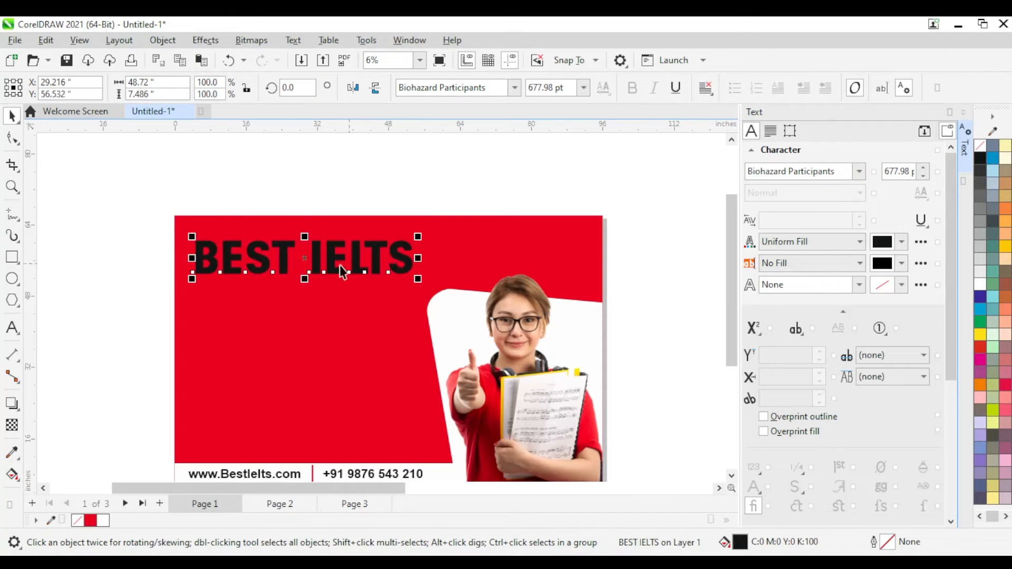
# Draw a rectangle about 45.2 × 8.2 in and place it directly below the BEST IELTS heading.
pyautogui.scroll(2, 302, 257)
pyautogui.click(13, 258)
pyautogui.scroll(-1, 284, 311)
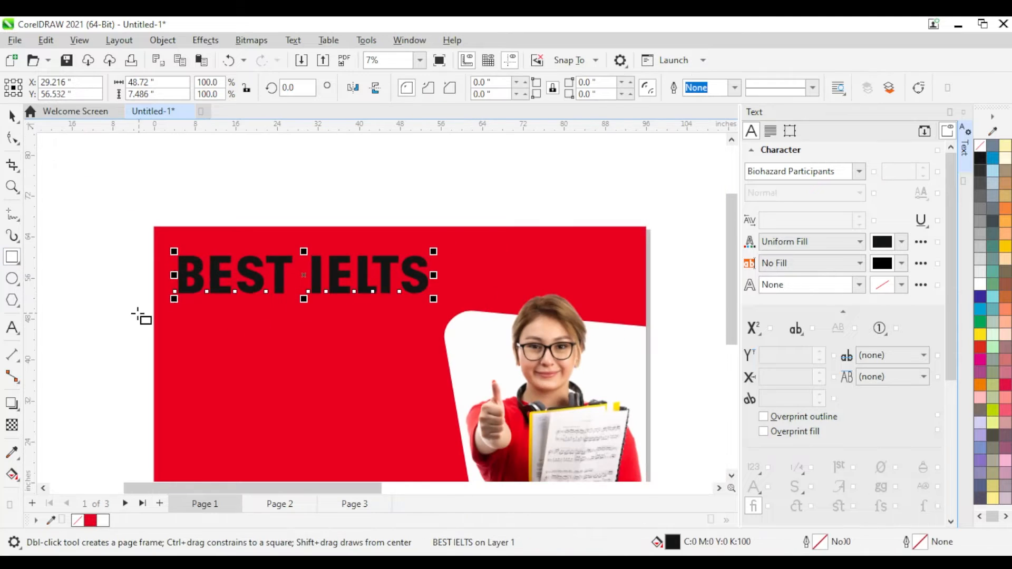
pyautogui.moveTo(83, 301)
pyautogui.mouseDown()
pyautogui.moveTo(215, 344)
pyautogui.moveTo(315, 344)
pyautogui.mouseUp()
pyautogui.press('space')
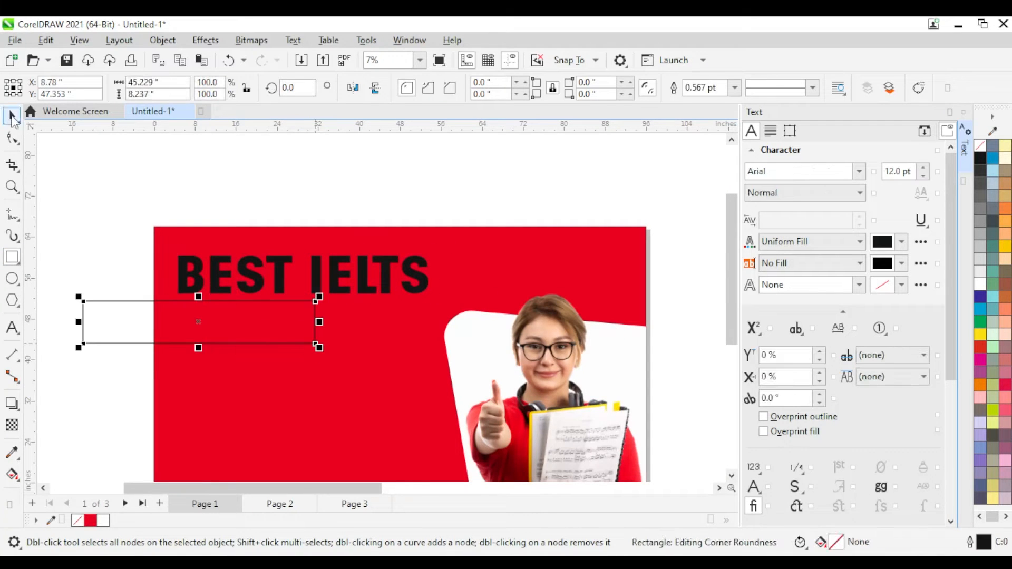
pyautogui.moveTo(214, 317); pyautogui.dragTo(289, 314)
# Centre the new rectangle horizontally on the BEST IELTS heading.
pyautogui.keyDown('shift'); pyautogui.click(313, 280); pyautogui.keyUp('shift')
pyautogui.click(353, 157)
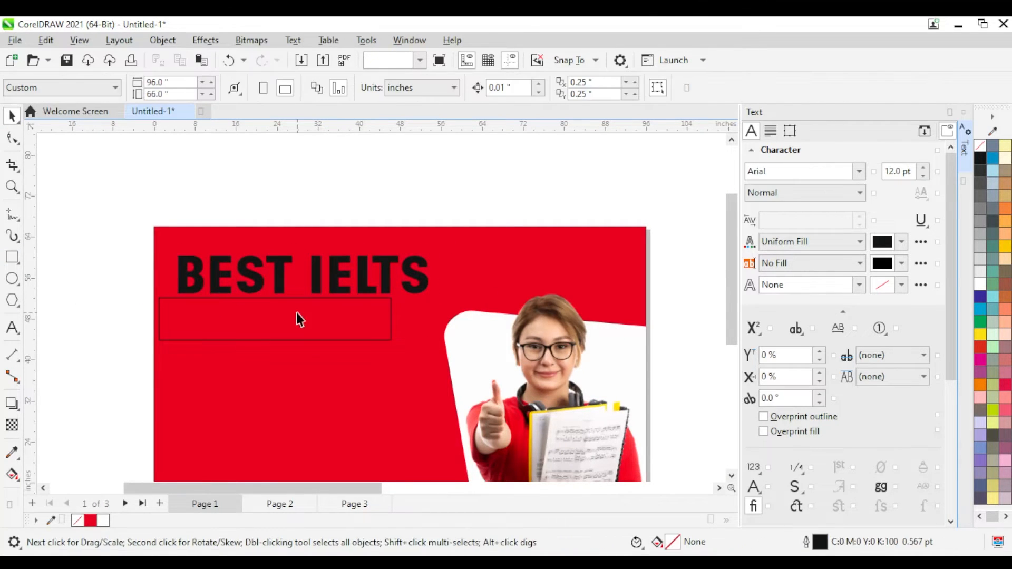
pyautogui.click(297, 317)
pyautogui.keyDown('shift'); pyautogui.click(282, 270); pyautogui.keyUp('shift')
pyautogui.press('c')
# Round all four corners of the rectangle below the heading to a radius of about 1.365 in.
pyautogui.click(295, 343)
pyautogui.scroll(1, 161, 312)
pyautogui.press('F10')
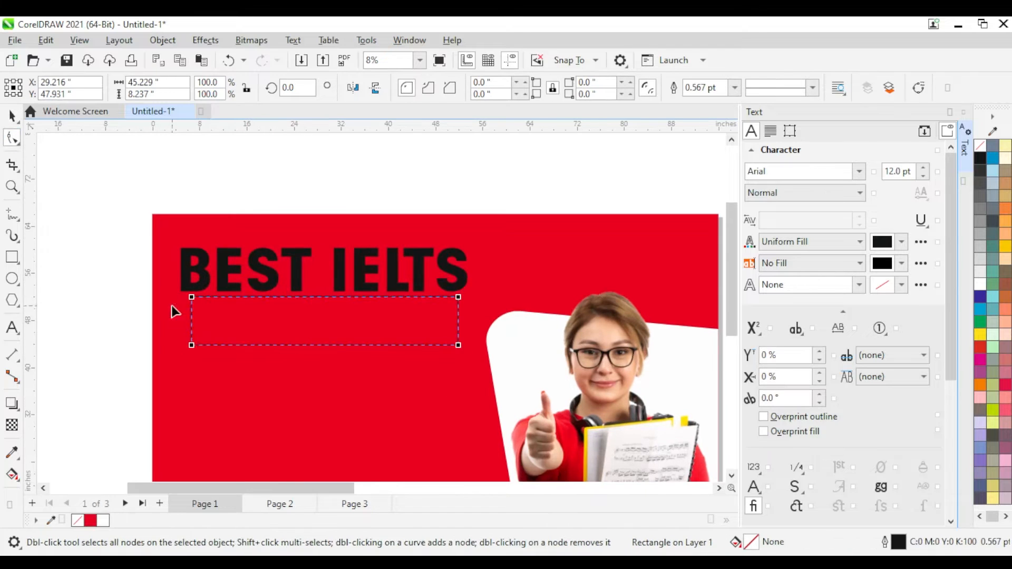
pyautogui.moveTo(192, 347); pyautogui.dragTo(191, 350)
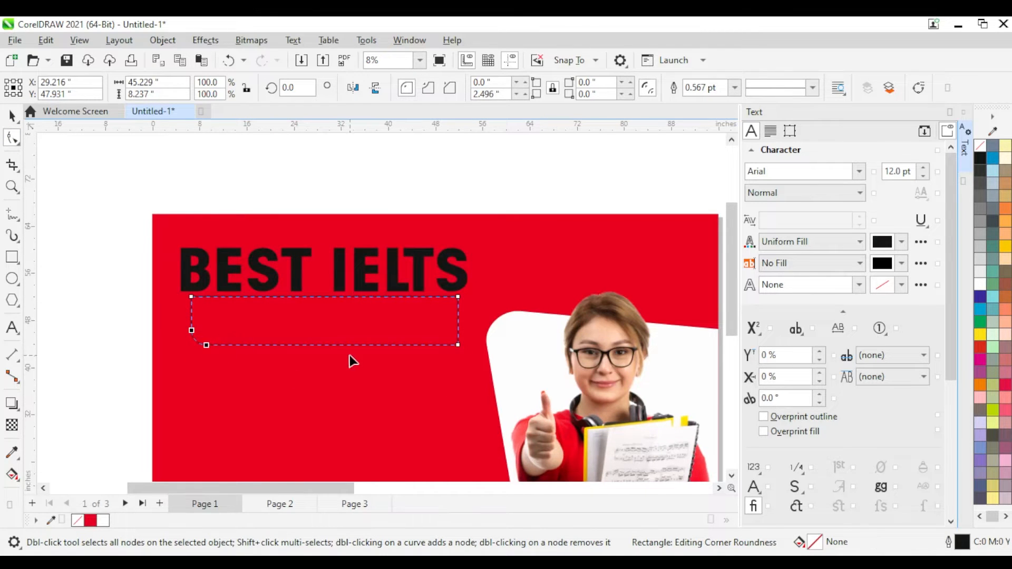
pyautogui.moveTo(189, 296); pyautogui.dragTo(96, 281)
pyautogui.click(12, 115)
# Fill the rounded rectangle below the heading with white and remove its outline.
pyautogui.scroll(-2, 221, 210)
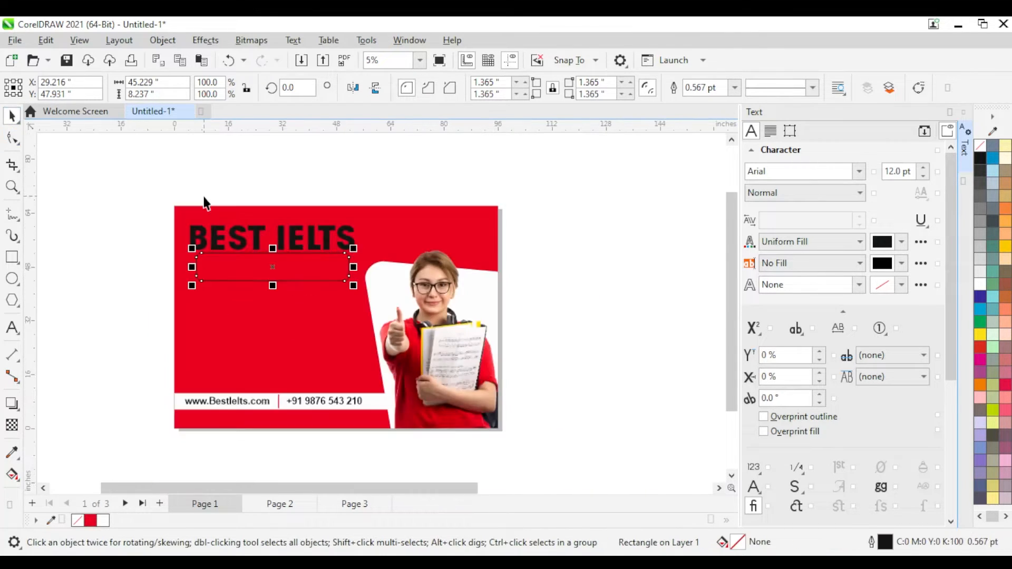
pyautogui.click(980, 283)
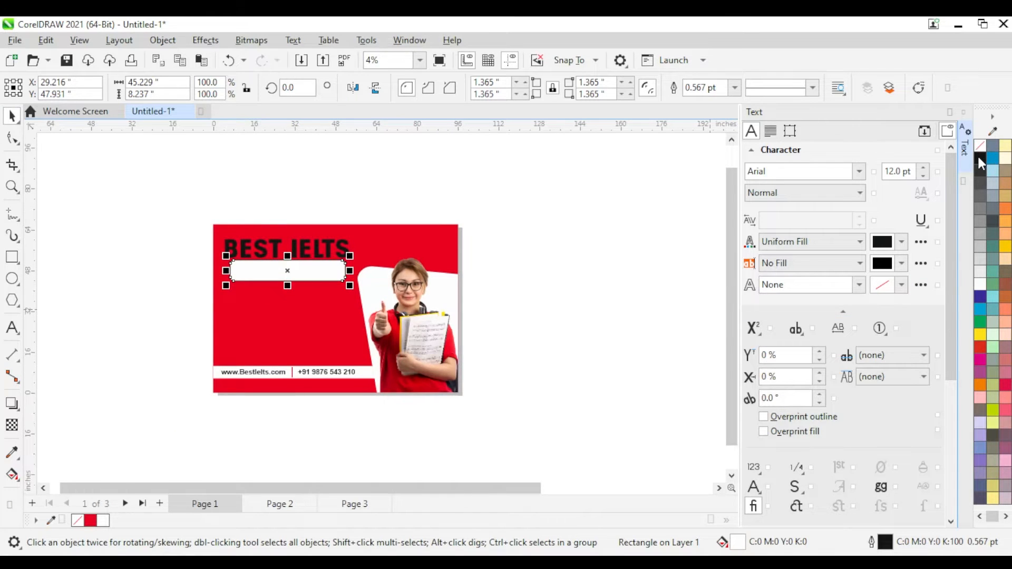
pyautogui.rightClick(980, 146)
# Colour the BEST IELTS heading yellow (C0 M20 Y100 K0) and nudge it slightly upward.
pyautogui.scroll(1, 309, 271)
pyautogui.click(300, 233)
pyautogui.click(979, 283)
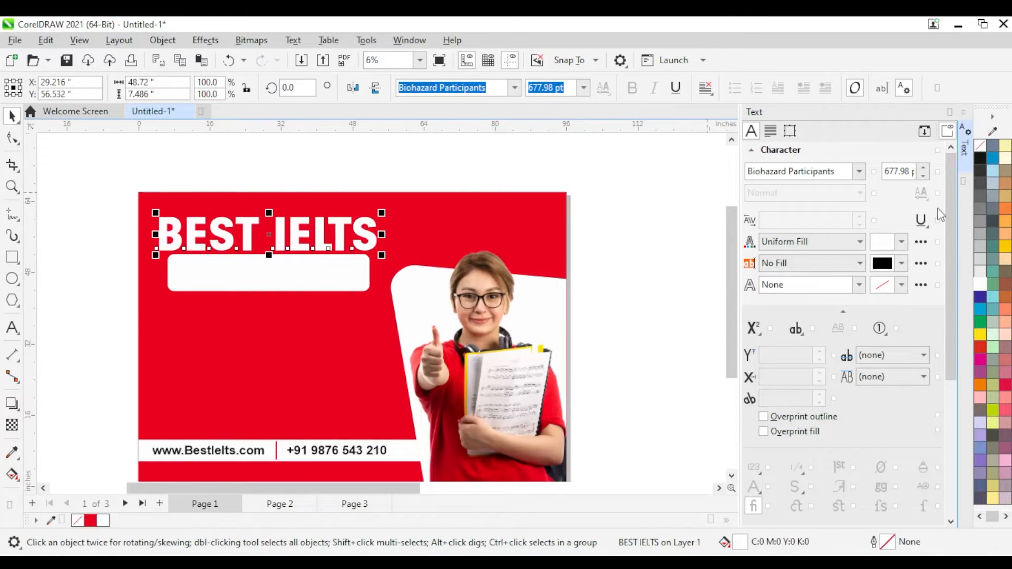
pyautogui.click(1004, 246)
pyautogui.click(669, 261)
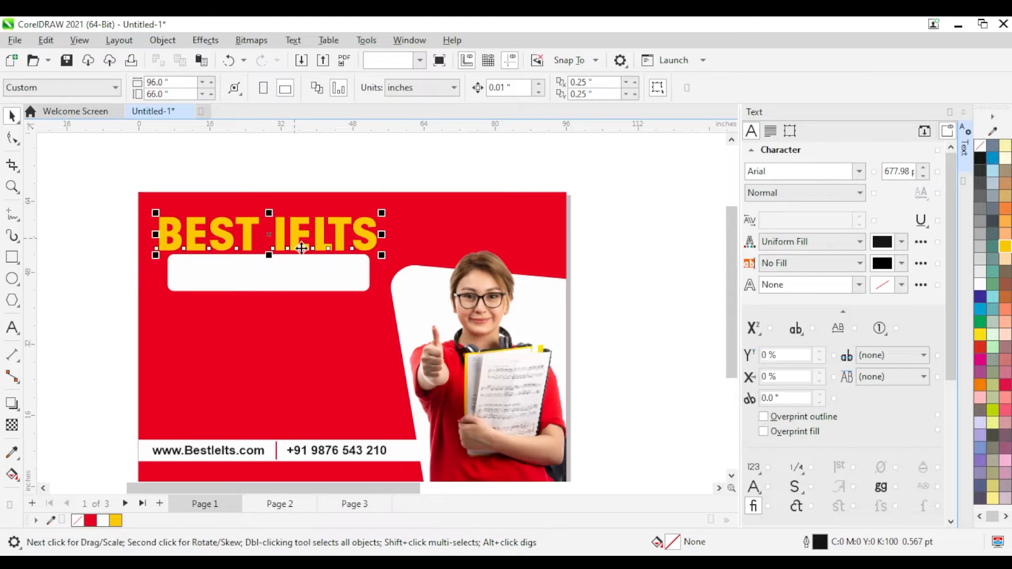
pyautogui.click(301, 248)
# Bring the COACHING text closer to the banner and make it bold.
pyautogui.scroll(-3, 449, 256)
pyautogui.scroll(1, 659, 258)
pyautogui.scroll(-1, 665, 222)
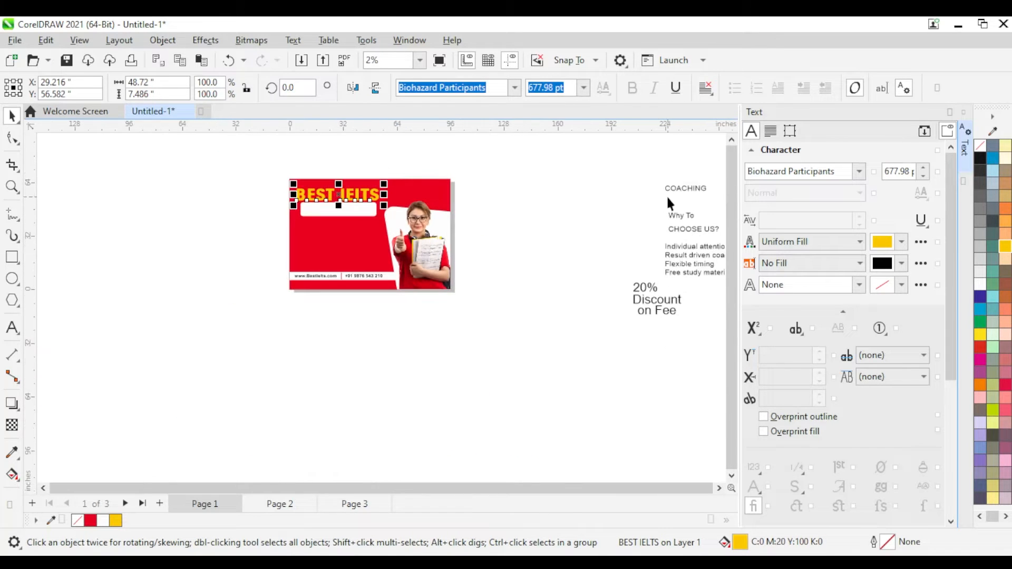
pyautogui.moveTo(672, 193); pyautogui.dragTo(511, 233)
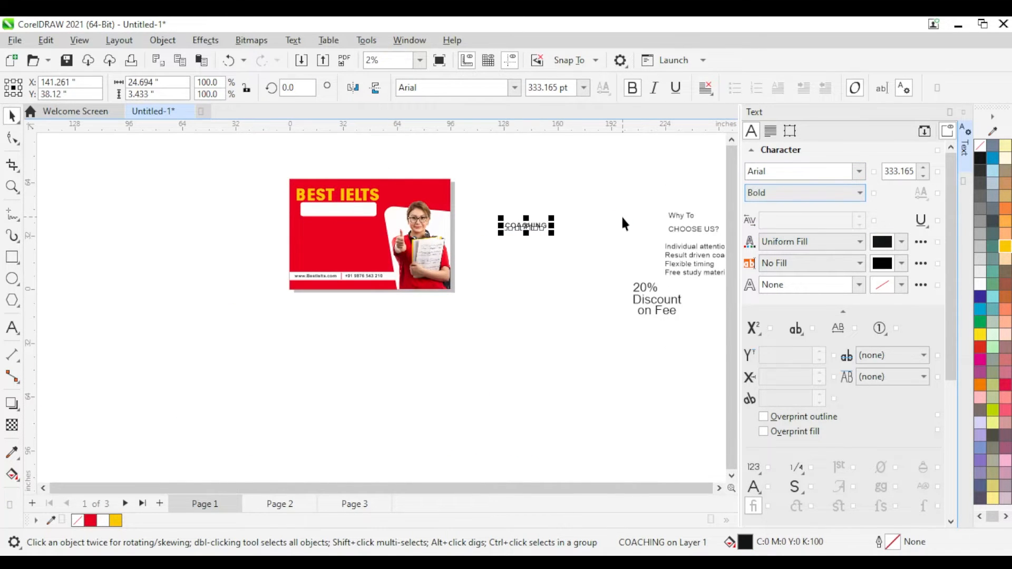
# Place the COACHING text on the white rounded rectangle, centred both horizontally and vertically.
pyautogui.scroll(1, 333, 185)
pyautogui.moveTo(707, 269); pyautogui.dragTo(338, 240)
pyautogui.keyDown('shift'); pyautogui.click(406, 243); pyautogui.keyUp('shift')
pyautogui.press('c')
pyautogui.press('e')
pyautogui.click(616, 258)
# Enlarge the COACHING text until it nearly fills the white rounded rectangle.
pyautogui.scroll(1, 317, 221)
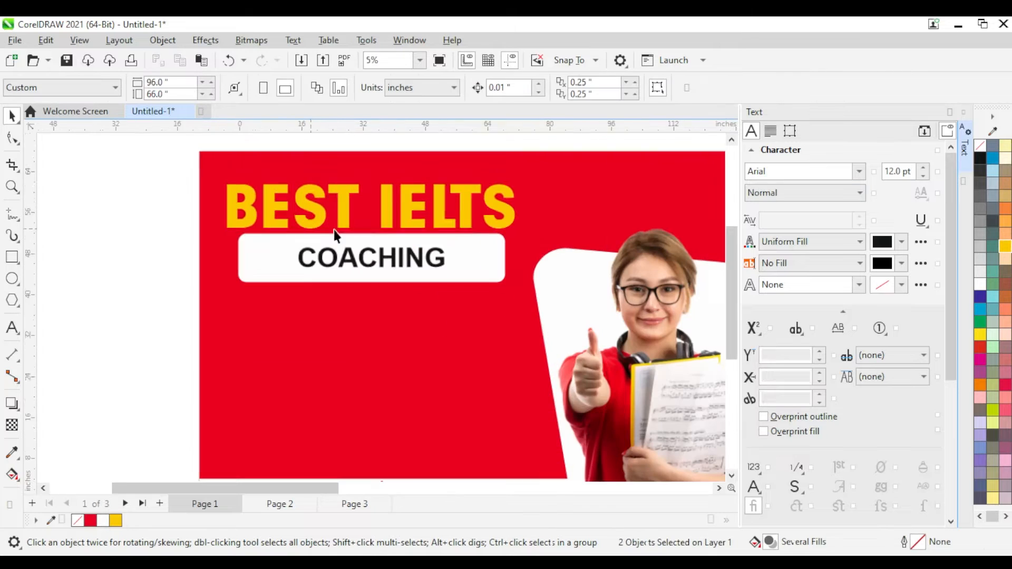
pyautogui.click(399, 261)
pyautogui.moveTo(463, 288); pyautogui.dragTo(494, 289)
pyautogui.click(158, 215)
# Move the four-line feature list onto the red area above the contact strip and set its font size to 200 pt.
pyautogui.scroll(-5, 203, 210)
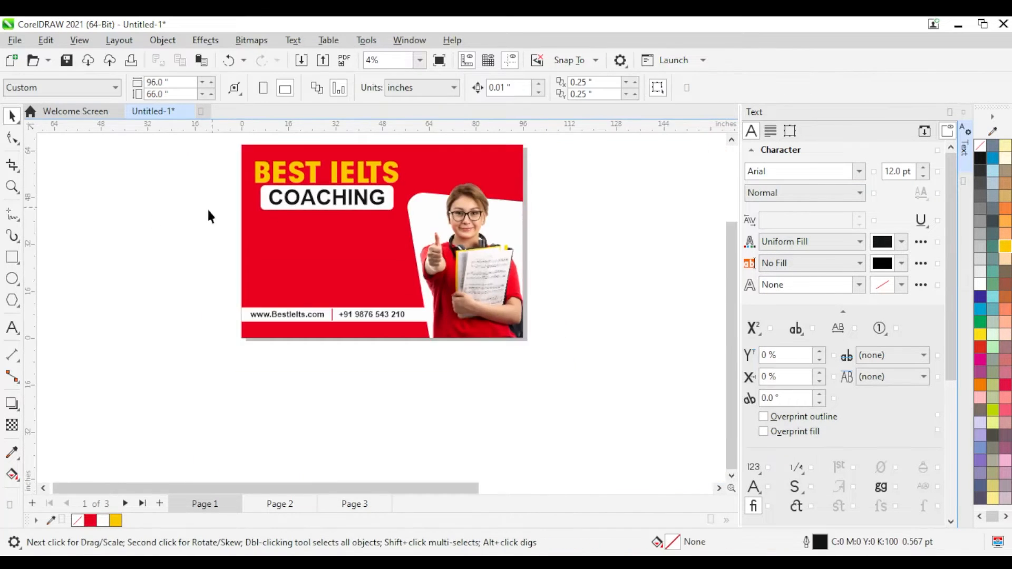
pyautogui.scroll(1, 427, 243)
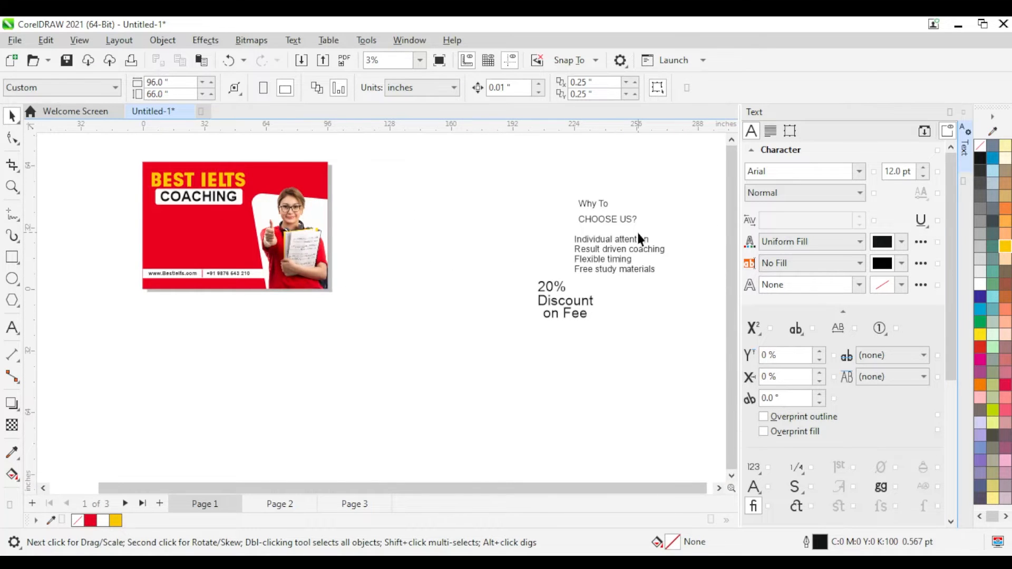
pyautogui.moveTo(637, 232); pyautogui.dragTo(210, 230)
pyautogui.scroll(2, 210, 231)
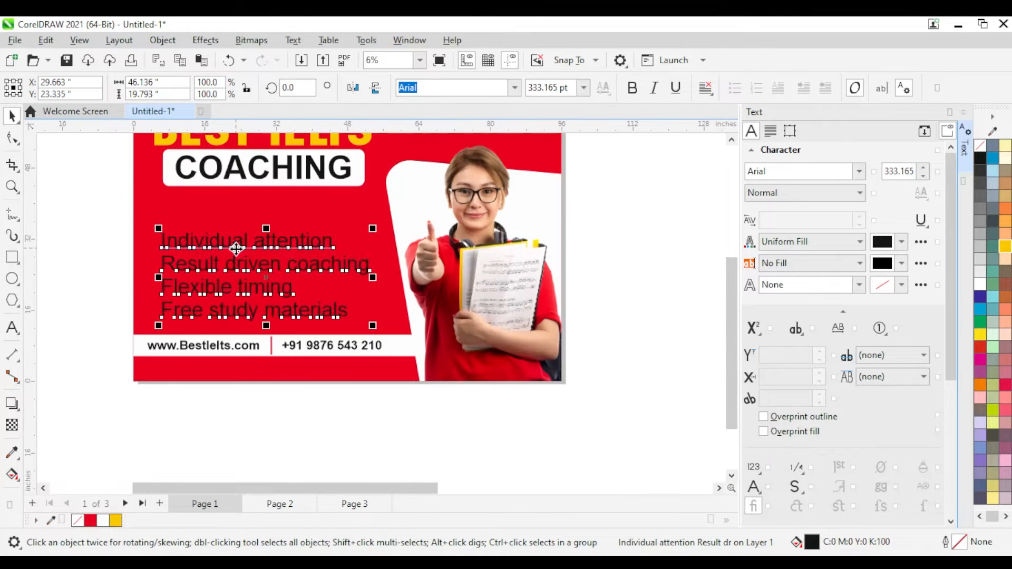
pyautogui.write('200')
pyautogui.press('Return')
# Colour the feature list white and lower it to just above the contact strip.
pyautogui.scroll(2, 229, 277)
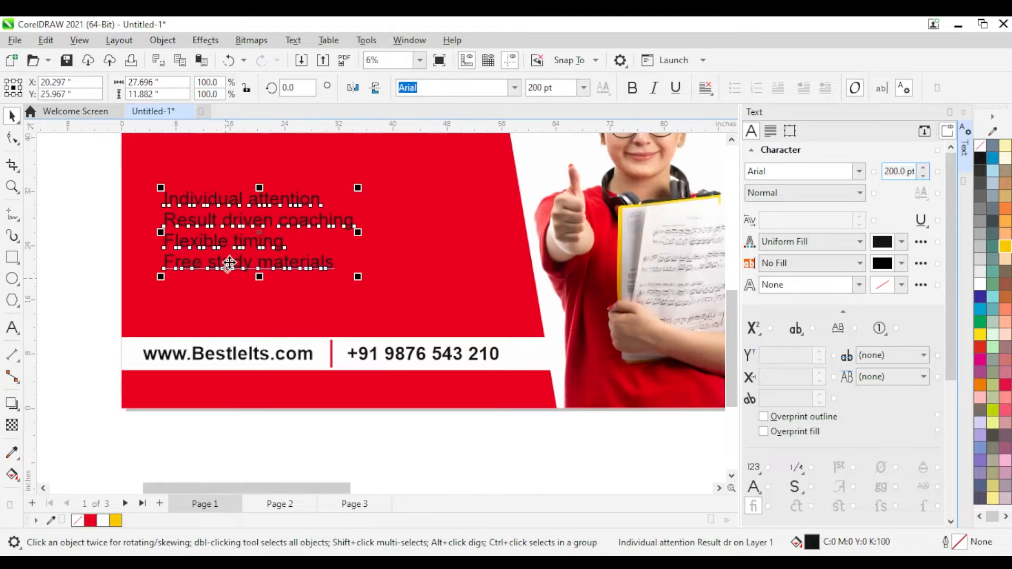
pyautogui.click(979, 284)
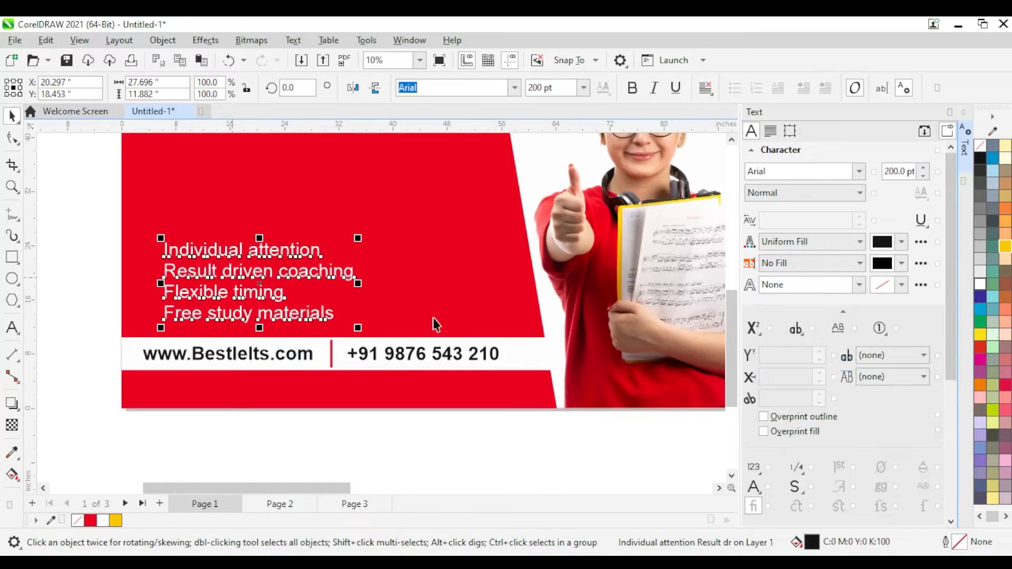
pyautogui.click(68, 264)
# Draw a circle about 0.76 in across as a bullet in front of the "Individual attention" line.
pyautogui.scroll(1, 200, 259)
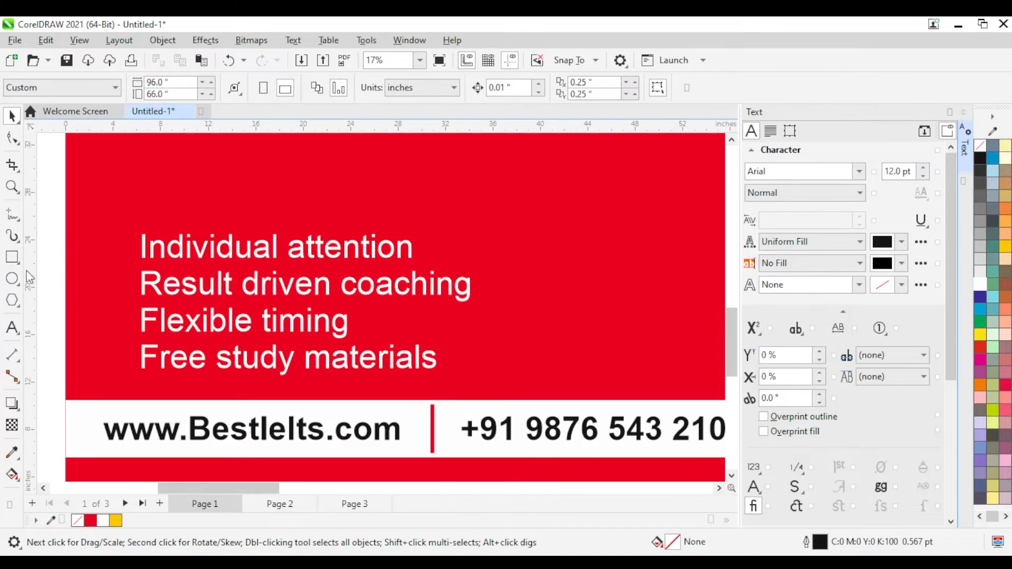
pyautogui.press('F7')
pyautogui.scroll(2, 117, 245)
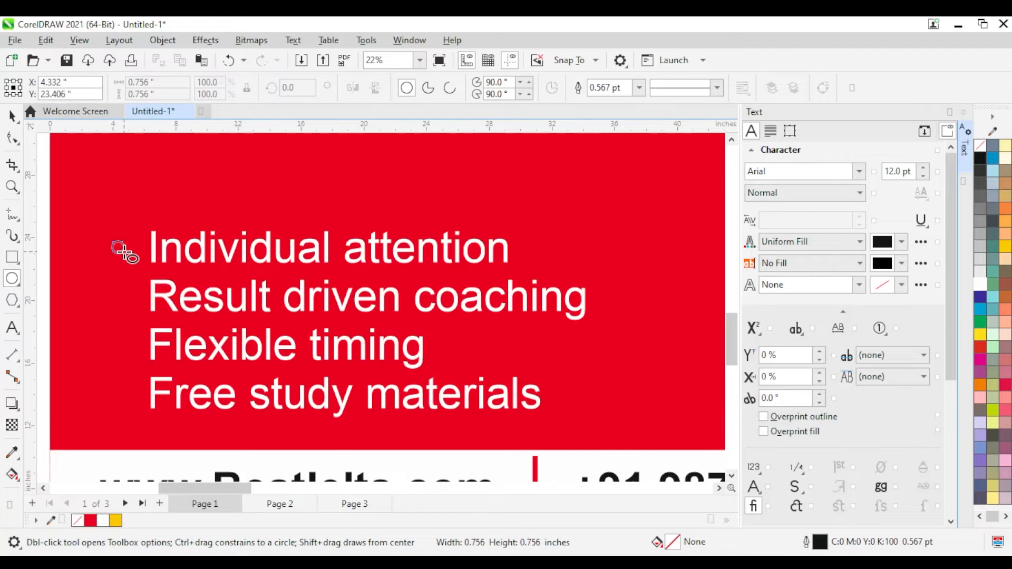
pyautogui.moveTo(123, 253); pyautogui.dragTo(125, 256)
# Fill the bullet circle with yellow (C0 M20 Y100 K0) and remove its outline.
pyautogui.press('space')
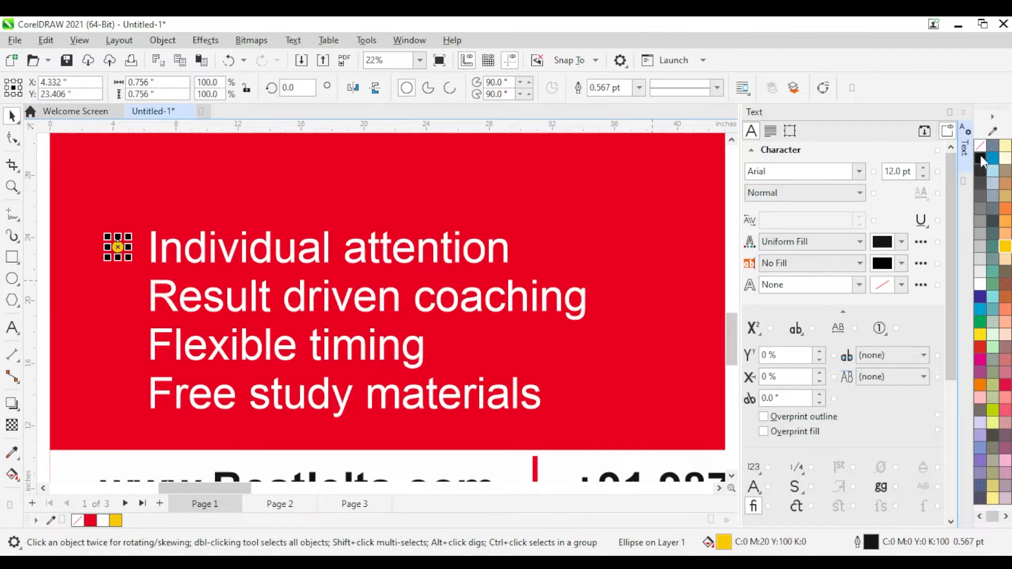
pyautogui.rightClick(979, 146)
pyautogui.scroll(-1, 510, 178)
pyautogui.scroll(2, 204, 238)
pyautogui.click(112, 227)
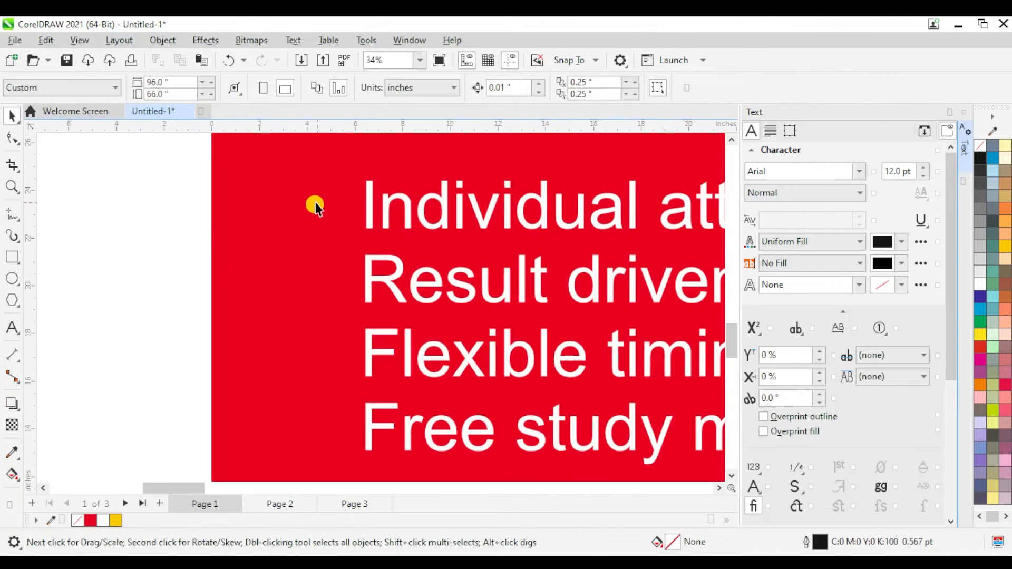
# Shift the yellow bullet slightly left, make the feature list bold and move it left beside the bullet.
pyautogui.moveTo(314, 204); pyautogui.dragTo(286, 202)
pyautogui.click(355, 209)
pyautogui.hotkey('ctrl', 'b')
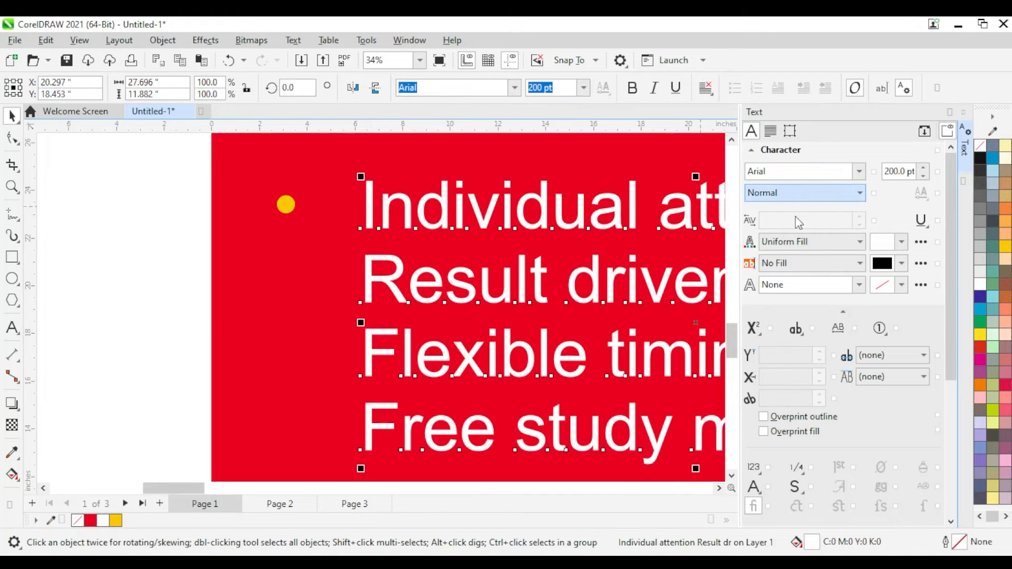
pyautogui.moveTo(355, 210); pyautogui.dragTo(323, 209)
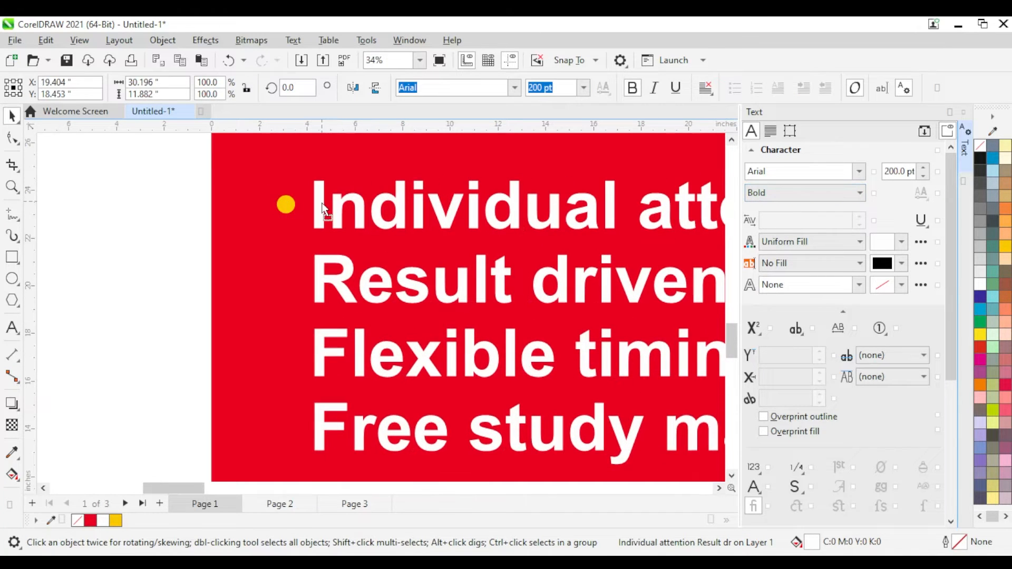
# Duplicate the yellow bullet in front of the other three feature lines at the same line spacing.
pyautogui.click(287, 207)
pyautogui.moveTo(290, 274); pyautogui.dragTo(290, 280)
pyautogui.hotkey('ctrl', 'r')
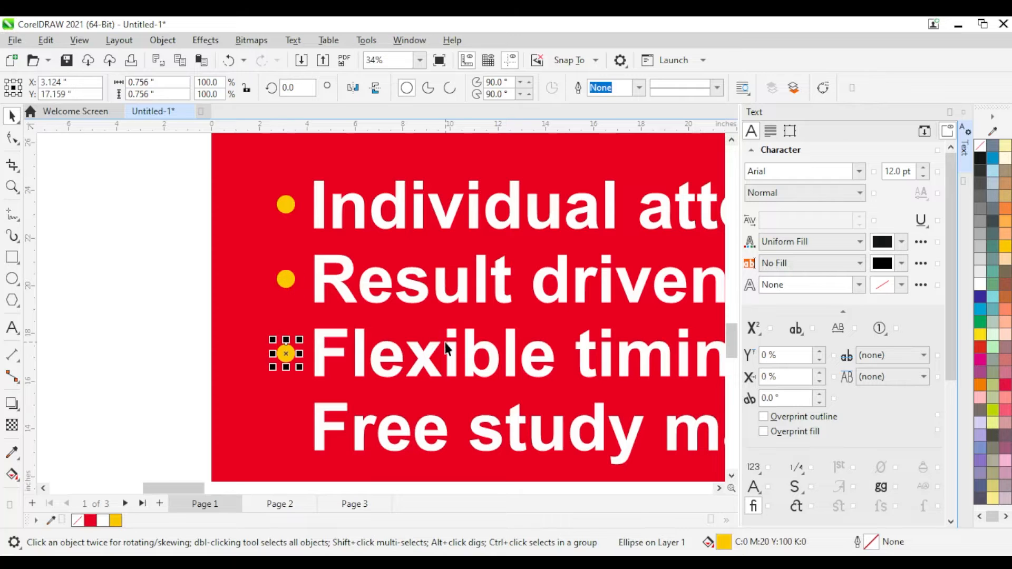
pyautogui.hotkey('ctrl', 'r')
# Move the "Why To" and "CHOOSE US?" texts from beside the page onto the red area above the feature list.
pyautogui.scroll(-1, 228, 310)
pyautogui.scroll(-4, 228, 311)
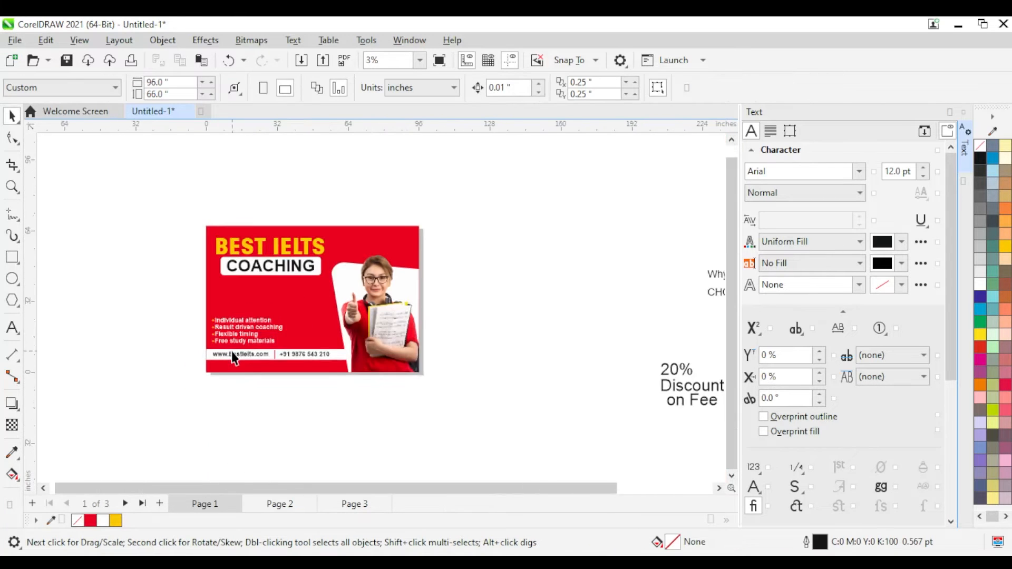
pyautogui.moveTo(651, 290); pyautogui.dragTo(272, 287)
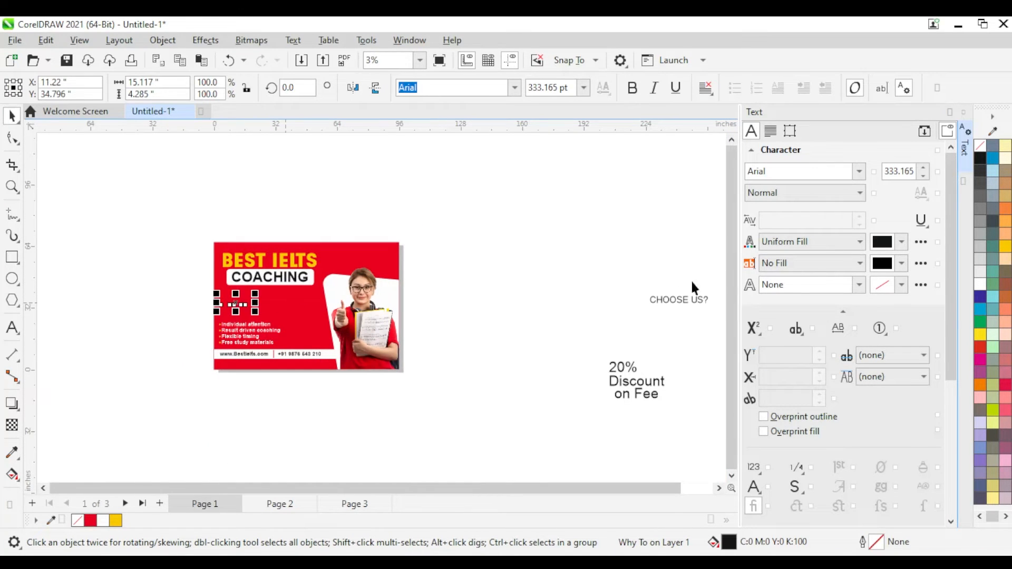
pyautogui.click(679, 300)
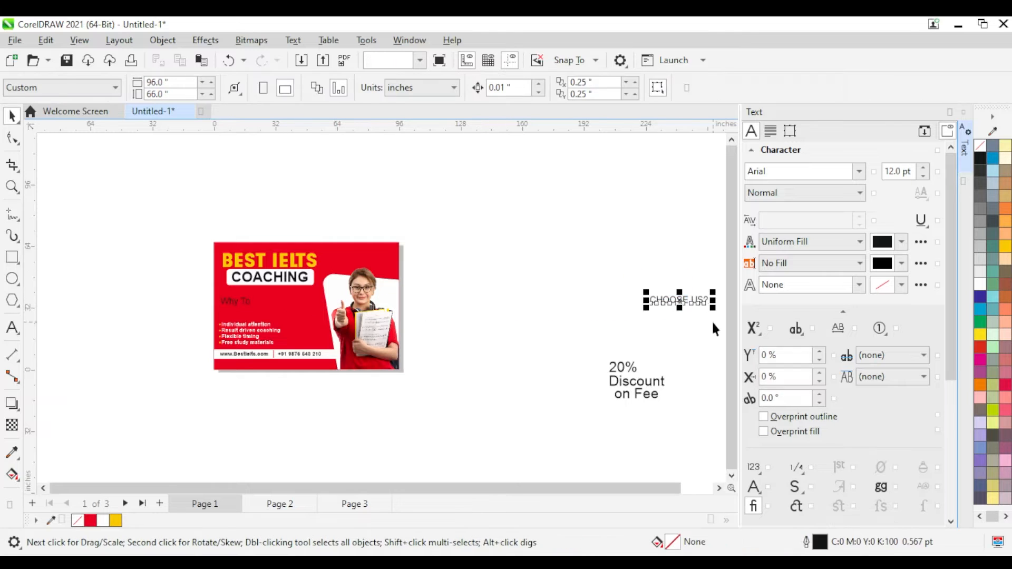
pyautogui.moveTo(679, 310); pyautogui.dragTo(252, 319)
pyautogui.scroll(4, 252, 319)
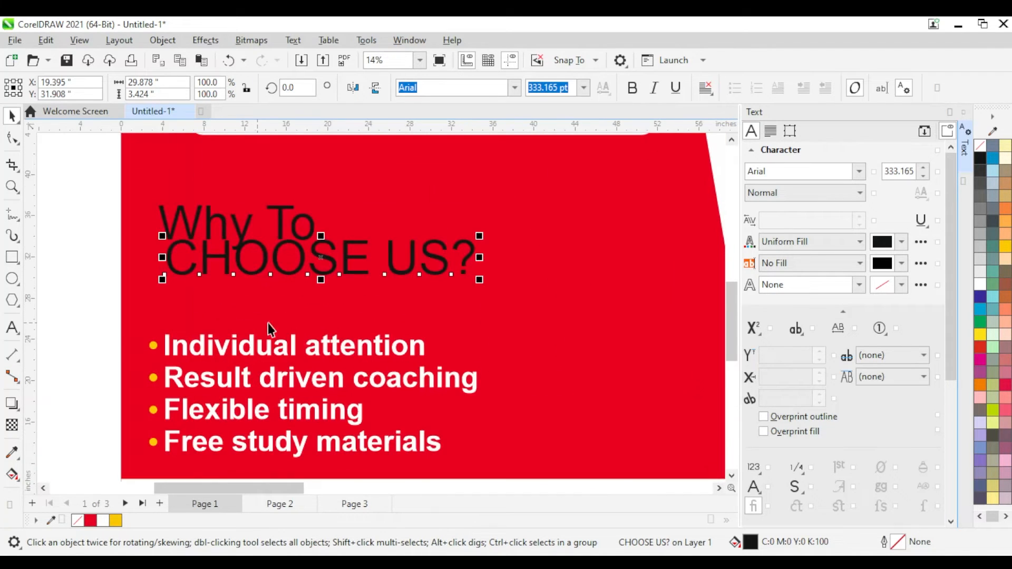
# Set "CHOOSE US?" in Arial MT Condensed Extra Bold and lower it to just above the feature list.
pyautogui.click(839, 193)
pyautogui.click(827, 240)
pyautogui.click(860, 171)
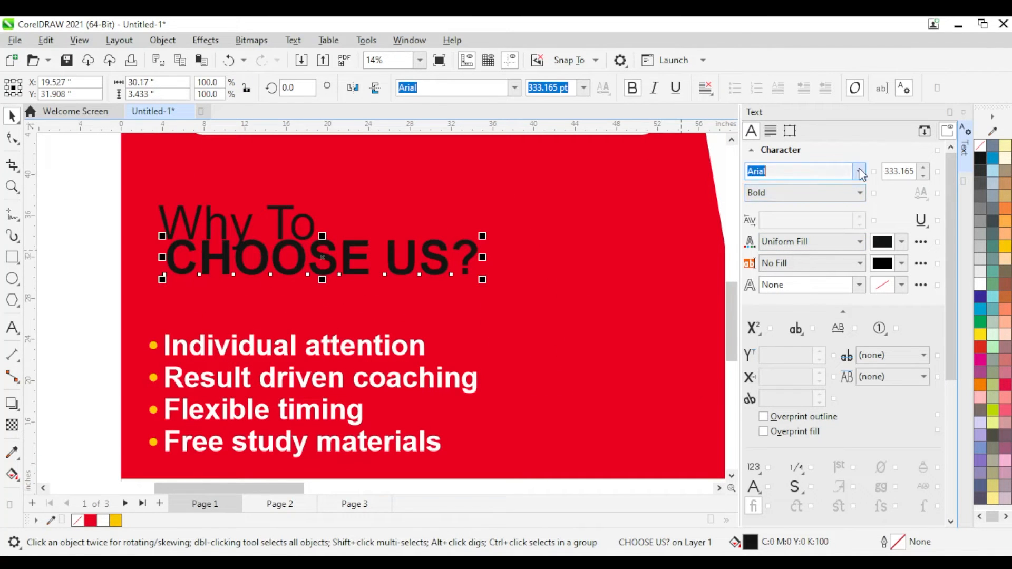
pyautogui.click(856, 348)
pyautogui.moveTo(388, 245); pyautogui.dragTo(364, 276)
pyautogui.click(861, 175)
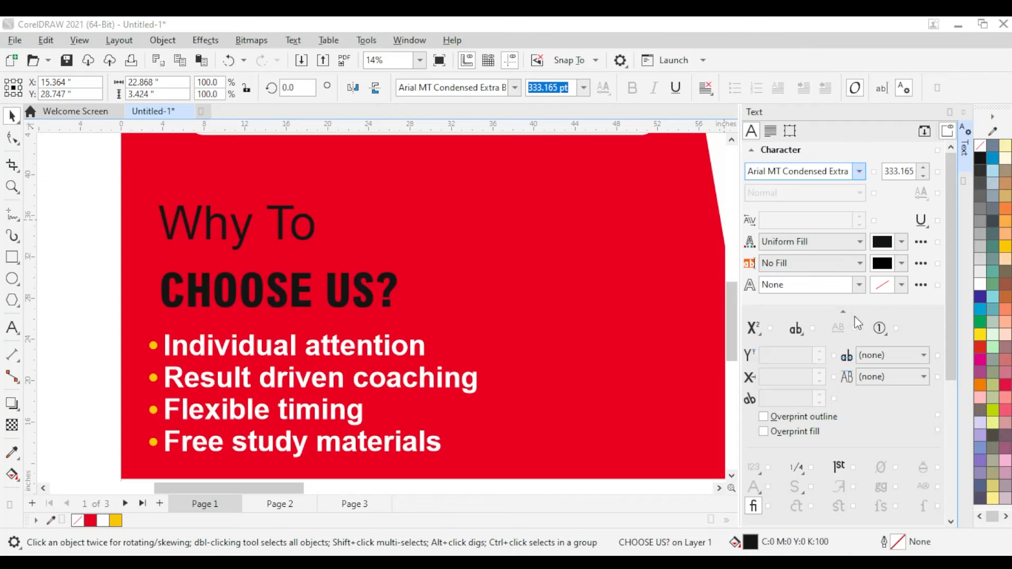
# Align "CHOOSE US?" to the left edge of the first bullet and colour it yellow.
pyautogui.moveTo(402, 290)
pyautogui.mouseDown()
pyautogui.moveTo(426, 289)
pyautogui.moveTo(379, 288)
pyautogui.moveTo(386, 295)
pyautogui.mouseUp()
pyautogui.hotkey('ctrl', 'z')
pyautogui.keyDown('shift'); pyautogui.click(156, 346); pyautogui.keyUp('shift')
pyautogui.press('l')
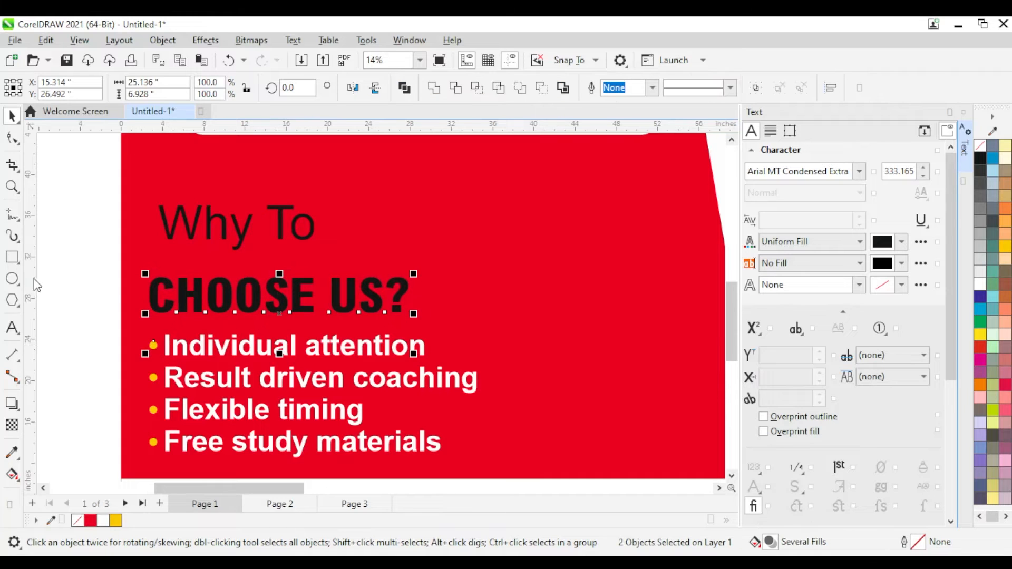
pyautogui.click(80, 269)
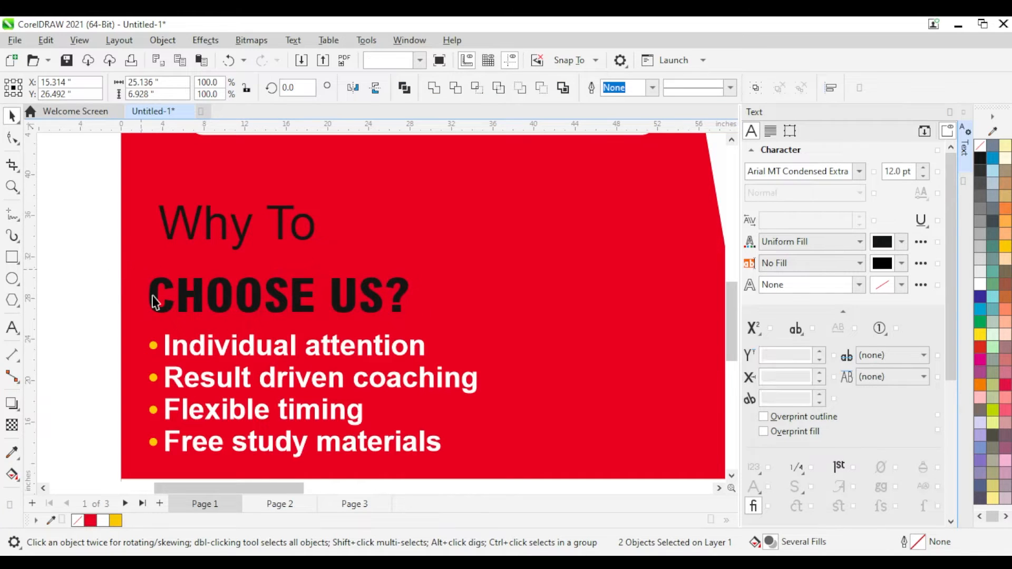
pyautogui.click(1003, 249)
# Make "Why To" bold and white, place it directly above "CHOOSE US?" and reduce it to about 268 pt.
pyautogui.click(219, 227)
pyautogui.click(826, 193)
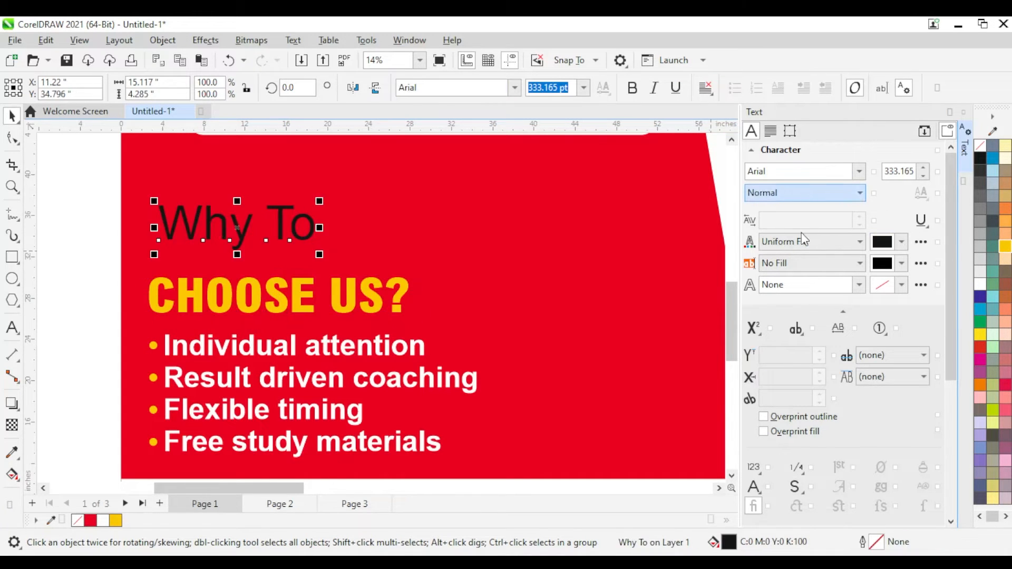
pyautogui.click(804, 232)
pyautogui.moveTo(241, 235); pyautogui.dragTo(243, 255)
pyautogui.scroll(2, 319, 275)
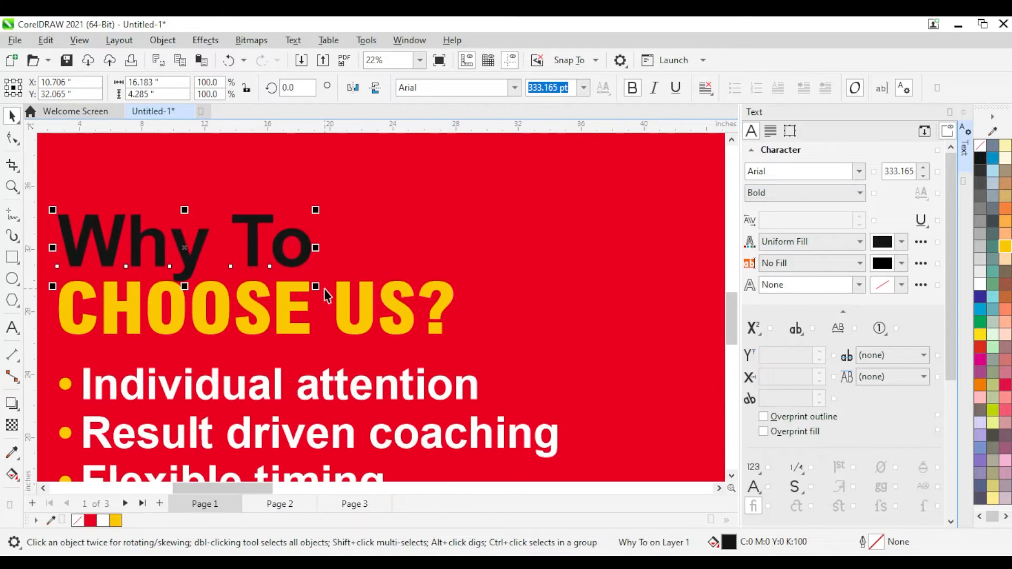
pyautogui.moveTo(321, 289); pyautogui.dragTo(289, 277)
pyautogui.click(980, 286)
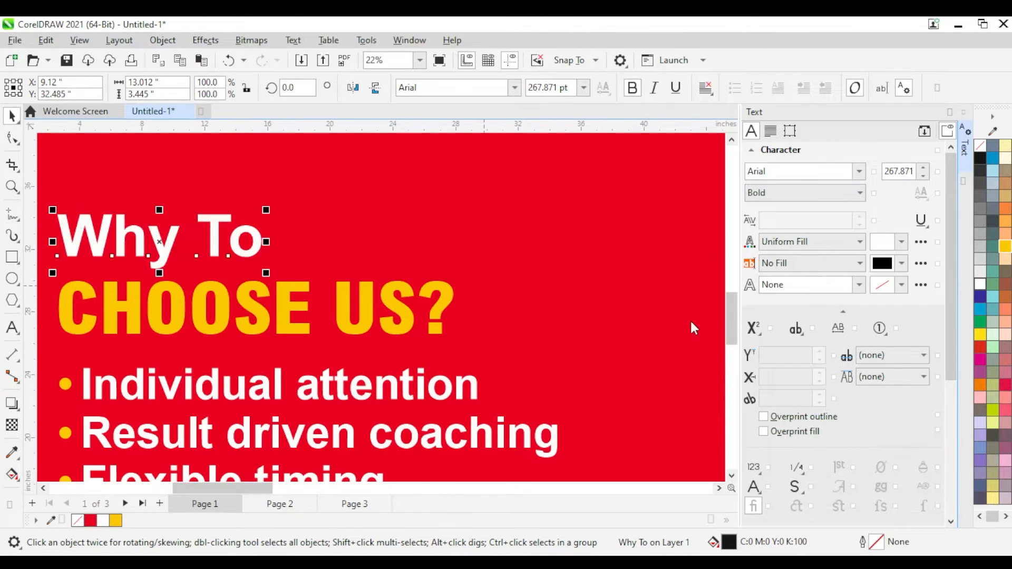
# Enlarge the "Why To CHOOSE US?" heading and bulleted list together, keeping them anchored above the contact strip.
pyautogui.scroll(-2, 201, 292)
pyautogui.click(132, 269)
pyautogui.moveTo(105, 251); pyautogui.dragTo(302, 361)
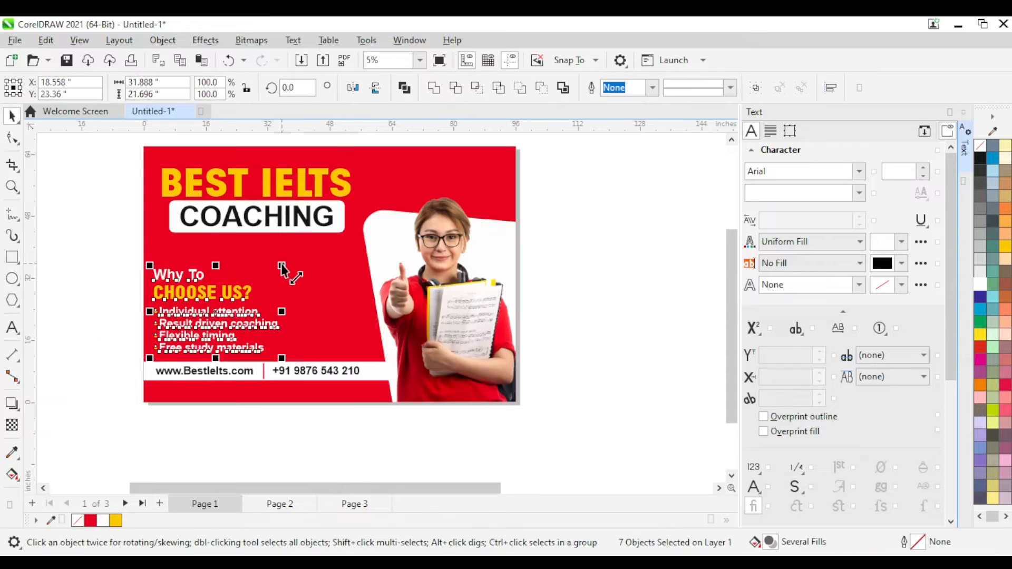
pyautogui.moveTo(281, 266); pyautogui.dragTo(294, 250)
pyautogui.scroll(-3, 327, 295)
pyautogui.click(445, 286)
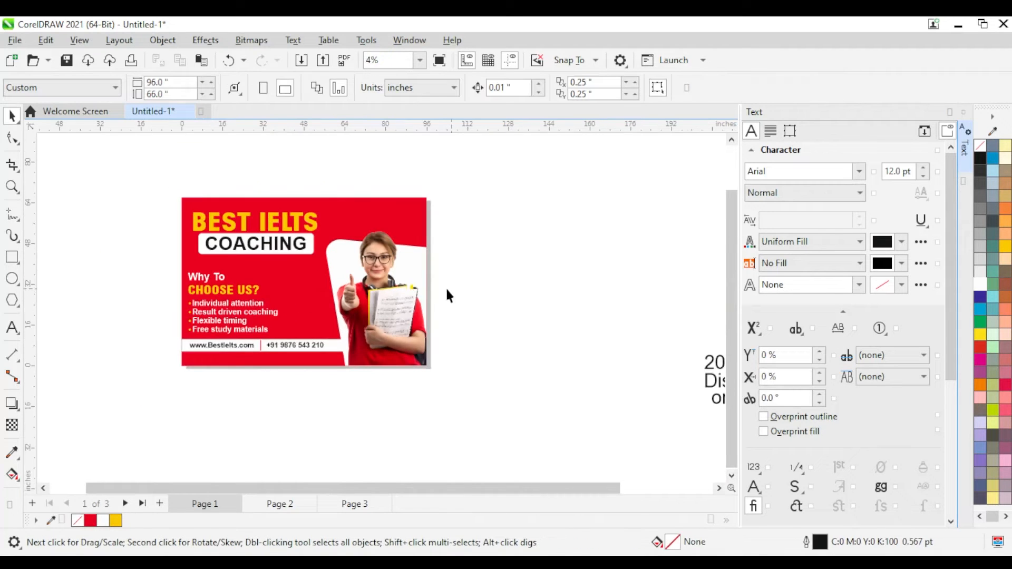
# Bring the "20%" and "Discount on Fee" texts closer to the banner, onto the blank area beside the page.
pyautogui.scroll(2, 569, 311)
pyautogui.hscroll(3, 571, 314)
pyautogui.moveTo(567, 316); pyautogui.dragTo(690, 414)
pyautogui.moveTo(640, 388); pyautogui.dragTo(375, 329)
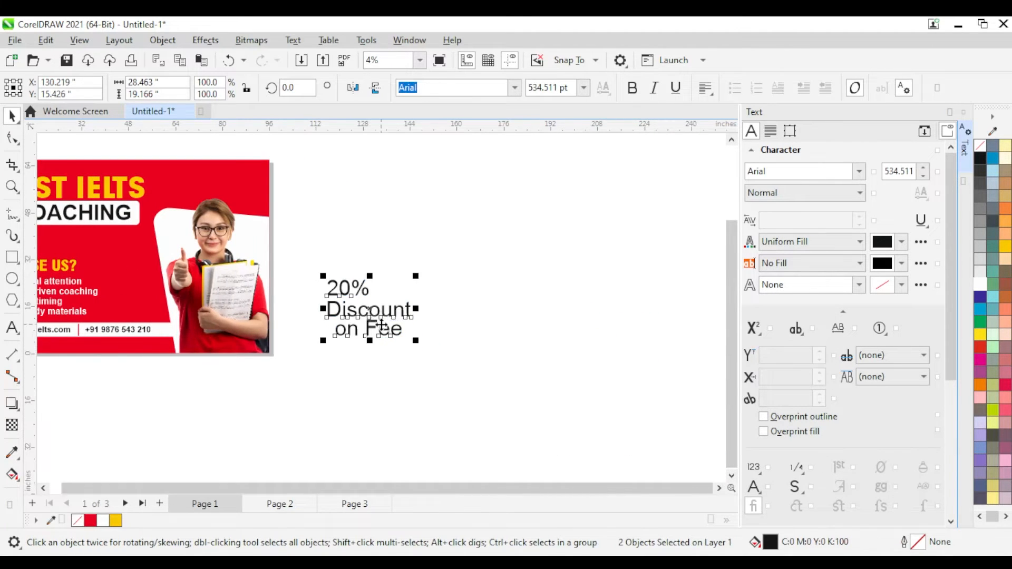
pyautogui.scroll(2, 368, 316)
pyautogui.click(595, 258)
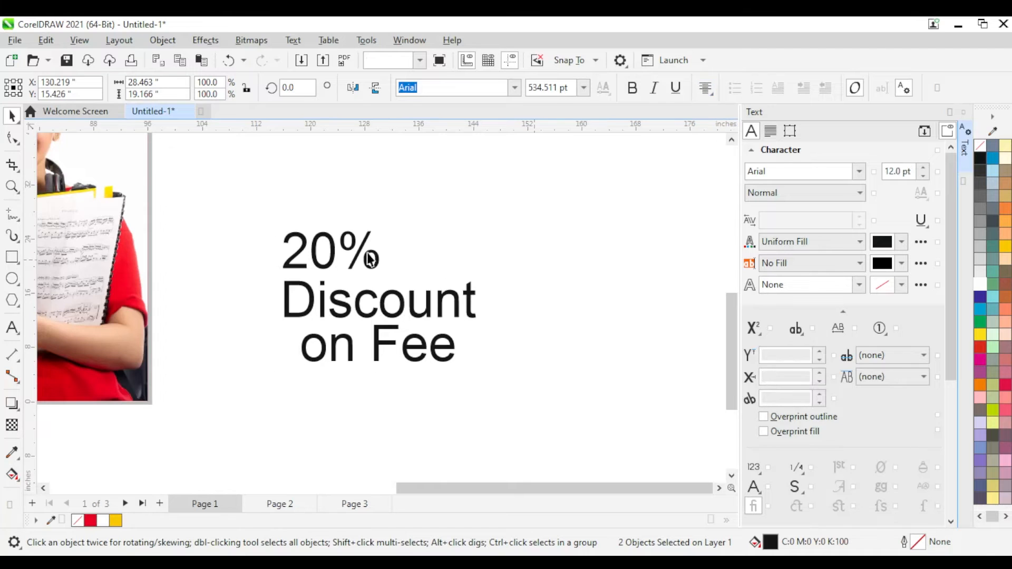
# Raise "20%" above "Discount on Fee" and enlarge it to about 1,052 pt, matching the width of the text below.
pyautogui.click(370, 258)
pyautogui.keyDown('shift'); pyautogui.click(368, 301); pyautogui.keyUp('shift')
pyautogui.press('c')
pyautogui.click(598, 289)
pyautogui.moveTo(361, 247); pyautogui.dragTo(316, 196)
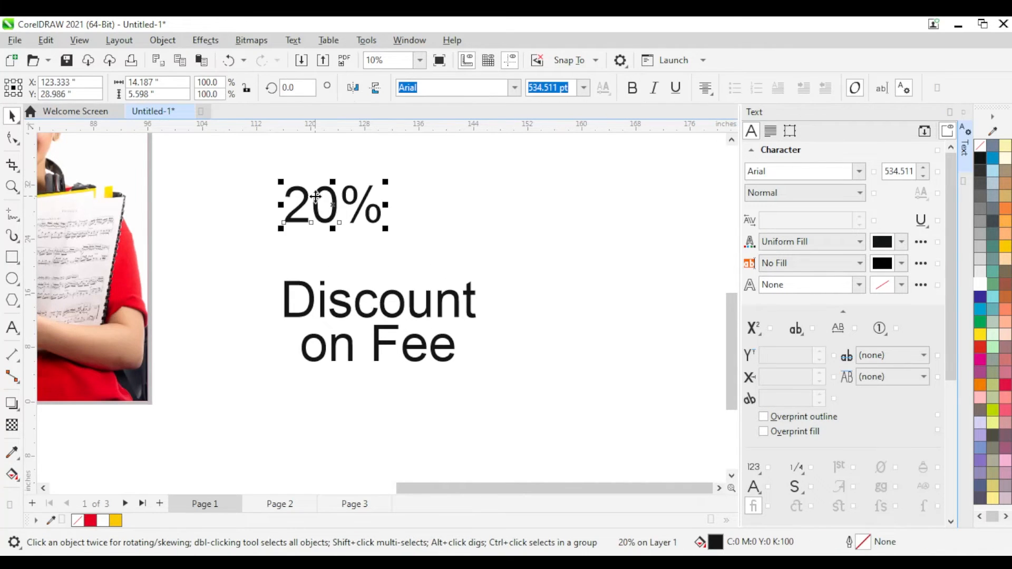
pyautogui.moveTo(409, 252); pyautogui.dragTo(479, 292)
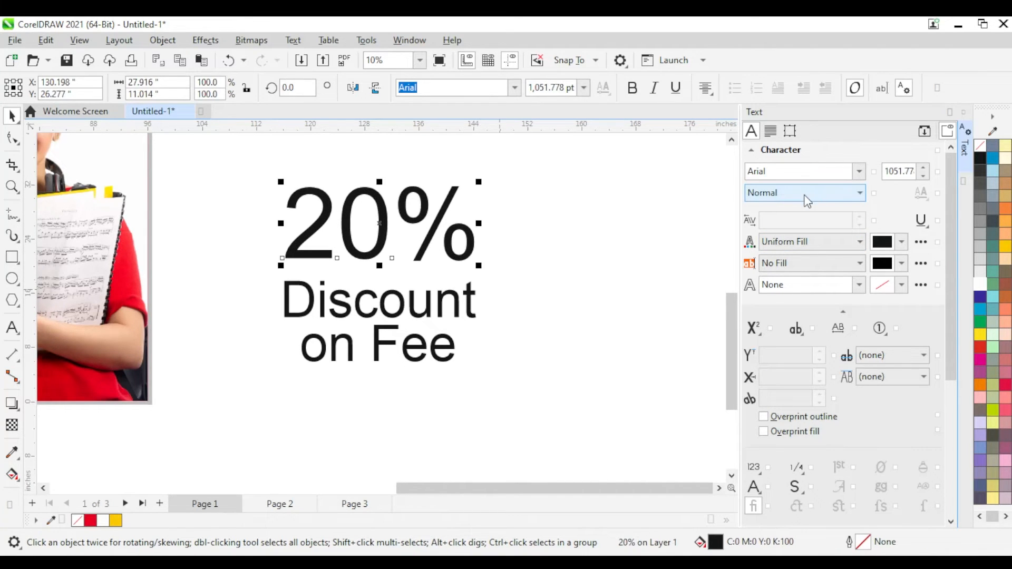
# Make both the "20%" and "Discount on Fee" texts bold.
pyautogui.click(807, 198)
pyautogui.click(795, 232)
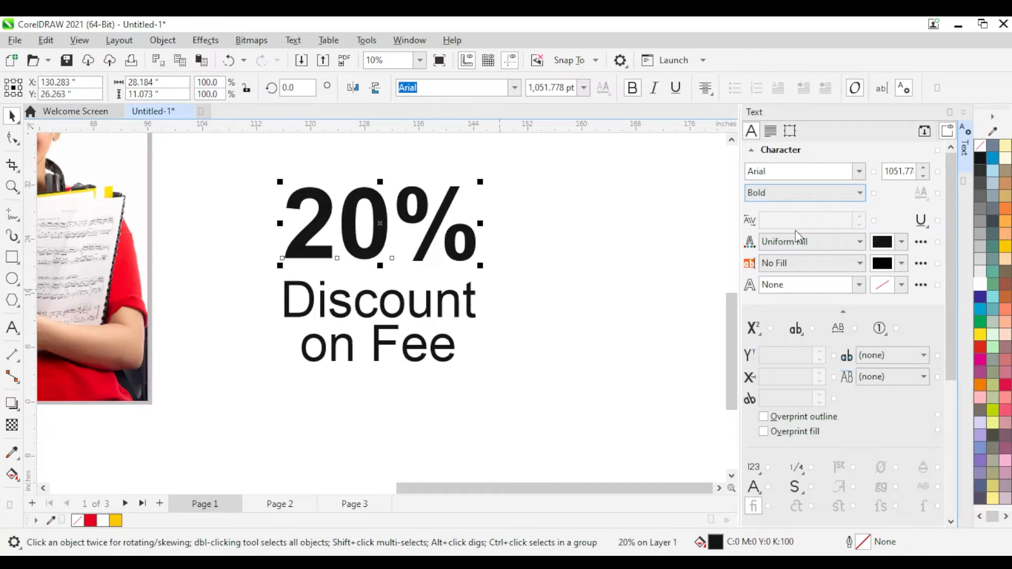
pyautogui.click(451, 298)
pyautogui.click(820, 195)
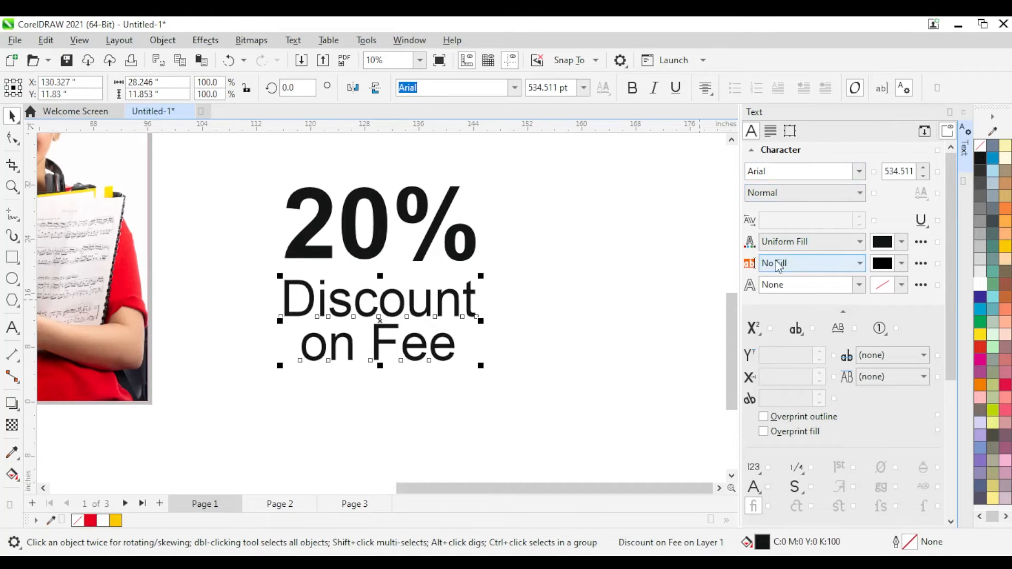
pyautogui.click(795, 222)
# Change the "20%" text to a heavy condensed typeface.
pyautogui.click(420, 238)
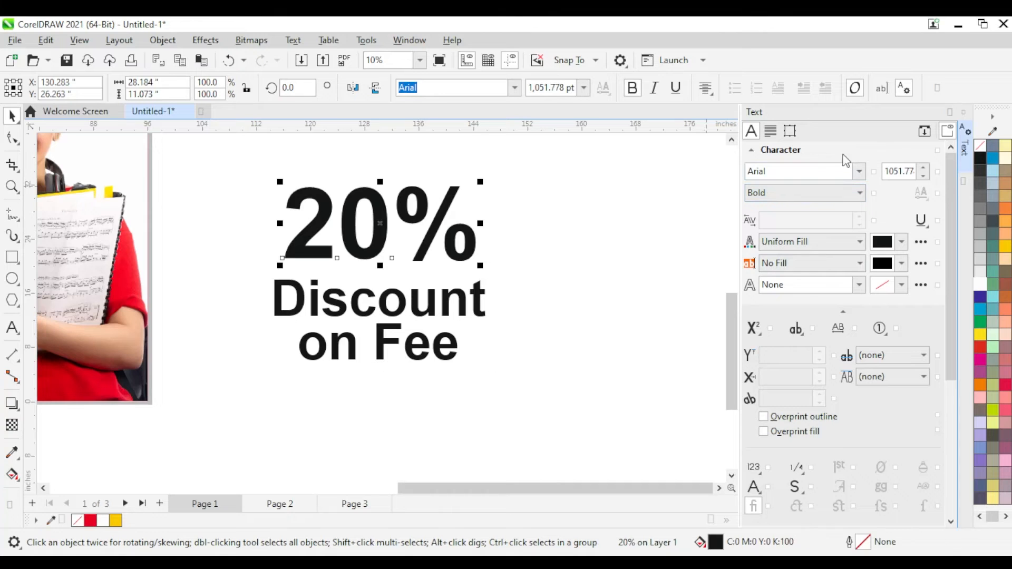
pyautogui.click(843, 170)
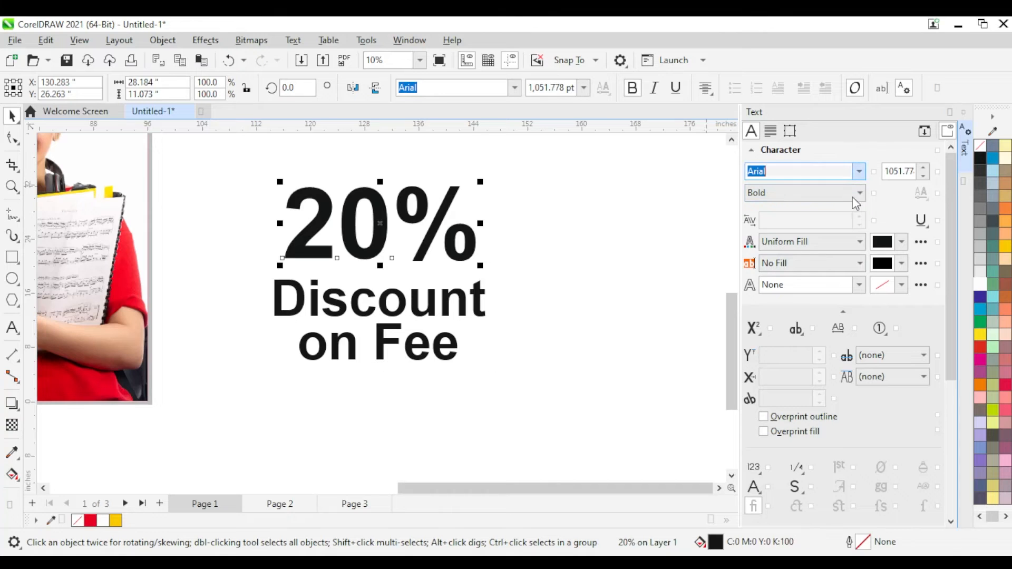
pyautogui.click(508, 268)
pyautogui.click(861, 171)
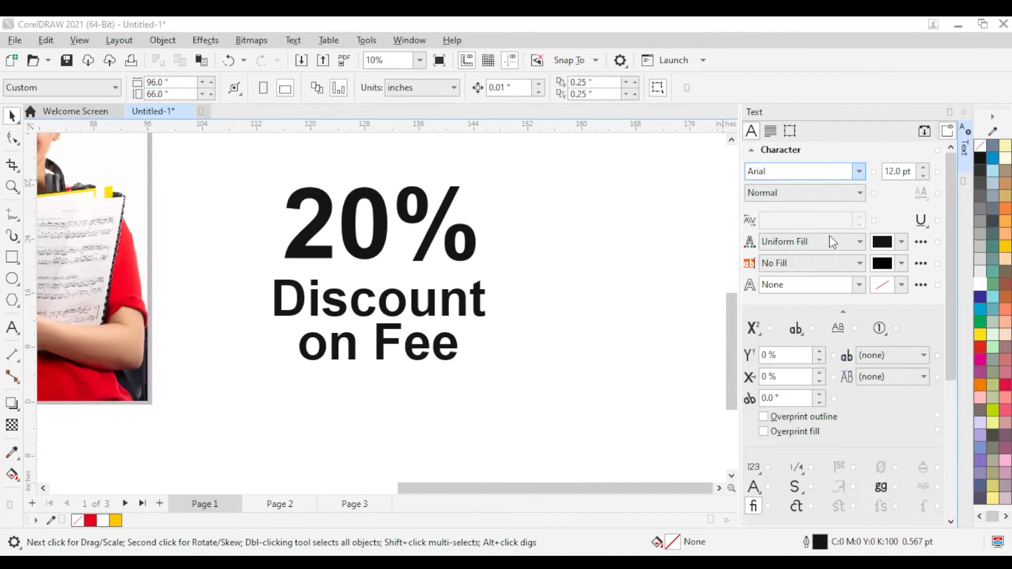
pyautogui.click(431, 226)
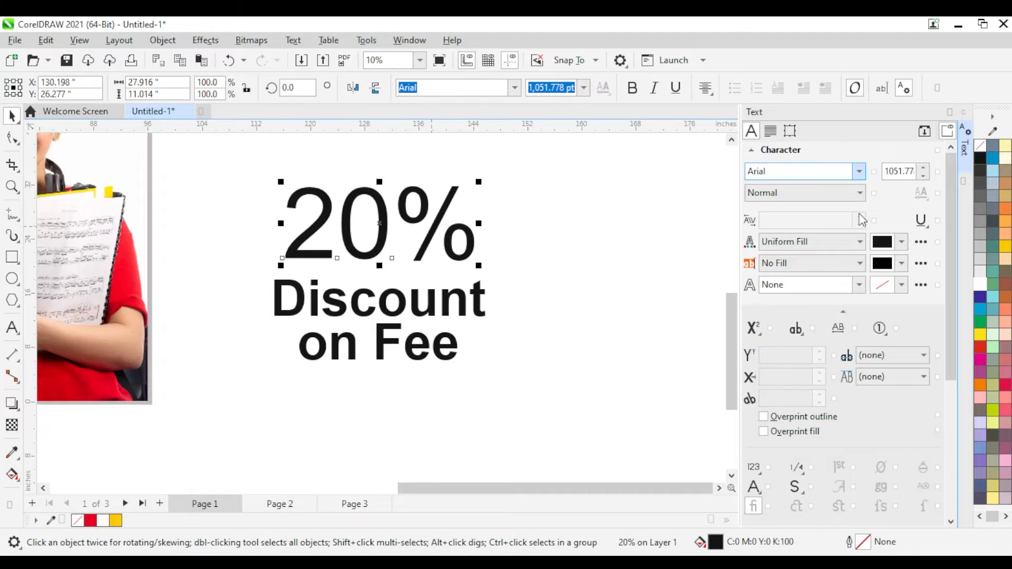
pyautogui.click(510, 271)
# Reduce "Discount on Fee" to about 474 pt, centre it closely beneath "20%" and narrow it to the same width.
pyautogui.click(391, 294)
pyautogui.scroll(1, 390, 285)
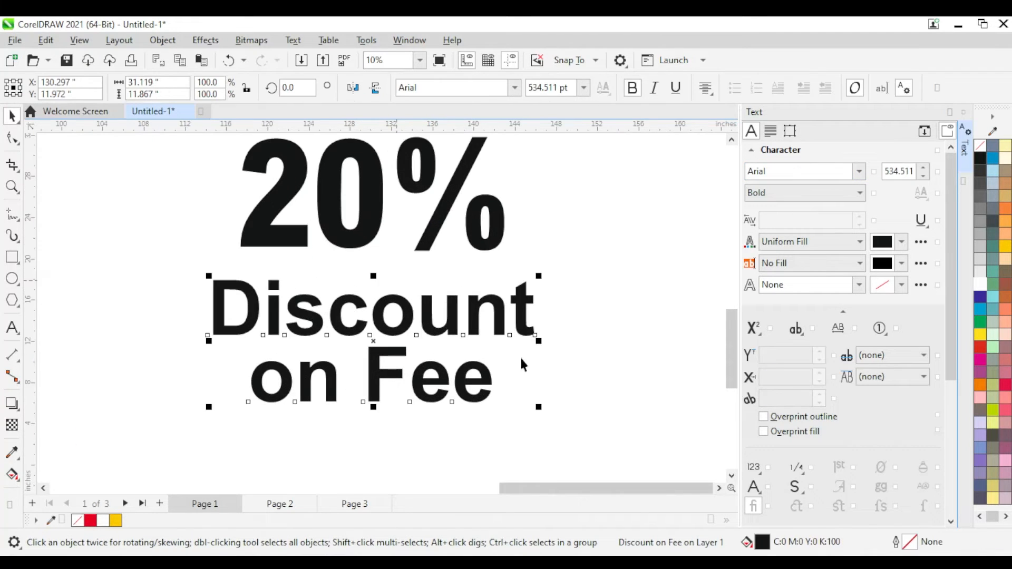
pyautogui.moveTo(539, 405); pyautogui.dragTo(517, 393)
pyautogui.moveTo(424, 300); pyautogui.dragTo(453, 289)
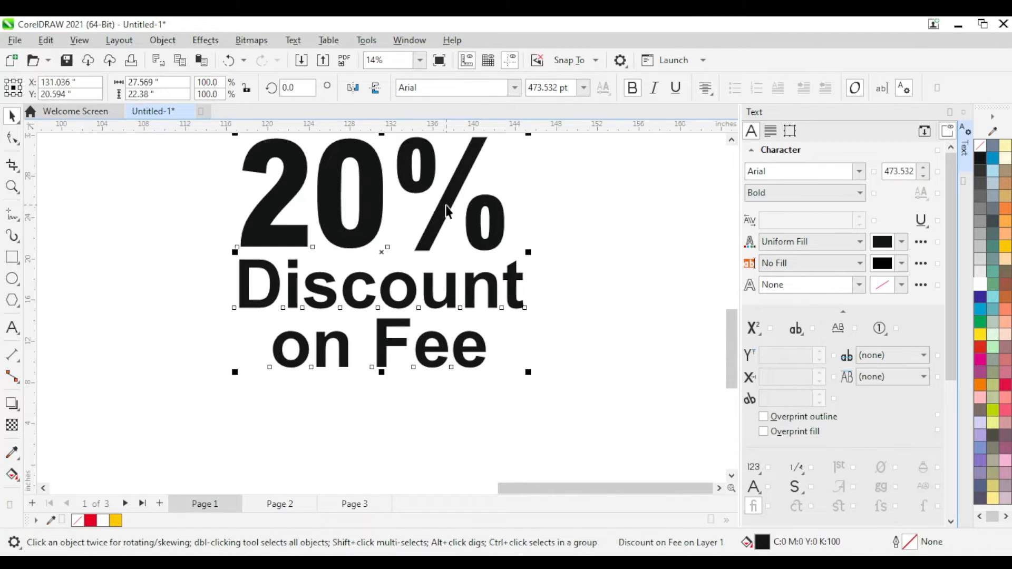
pyautogui.press('c')
pyautogui.click(573, 241)
pyautogui.click(509, 295)
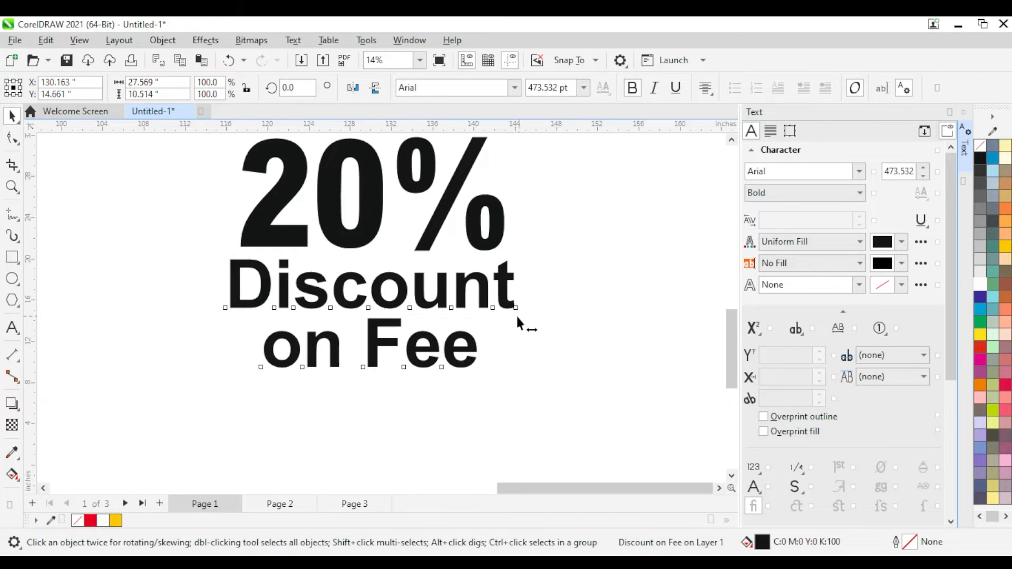
pyautogui.moveTo(517, 314); pyautogui.dragTo(510, 314)
# Group the two discount texts, scale the group to about 18.8 by 16.3 in and move it onto the banner.
pyautogui.scroll(-4, 566, 268)
pyautogui.moveTo(453, 207); pyautogui.dragTo(618, 330)
pyautogui.hotkey('ctrl', 'g')
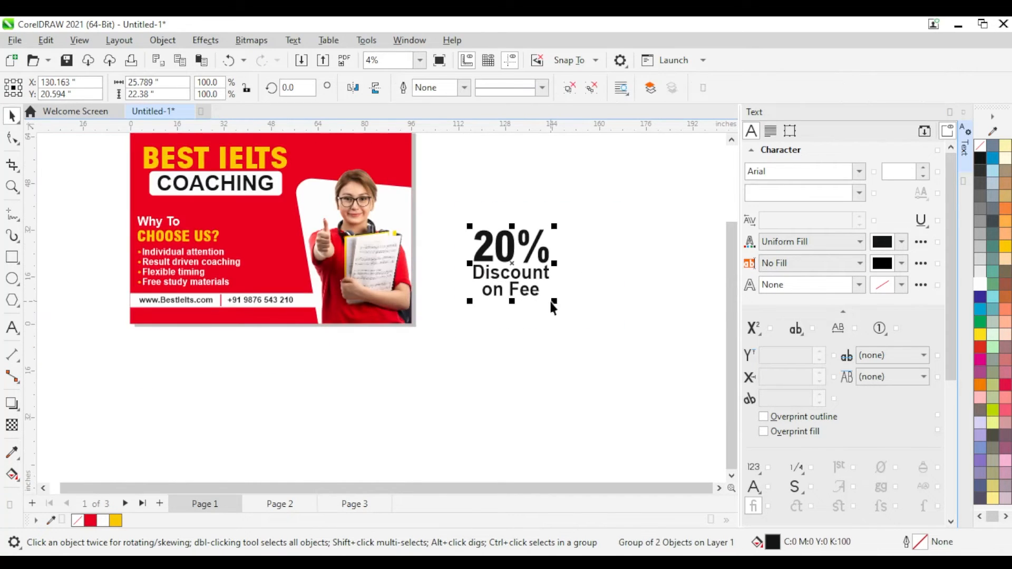
pyautogui.moveTo(553, 302); pyautogui.dragTo(534, 287)
pyautogui.moveTo(500, 242); pyautogui.dragTo(264, 227)
# Resize the discount group to about 15.3 by 11.8 in and position it between the "CHOOSE US?" text and the photo.
pyautogui.scroll(1, 227, 212)
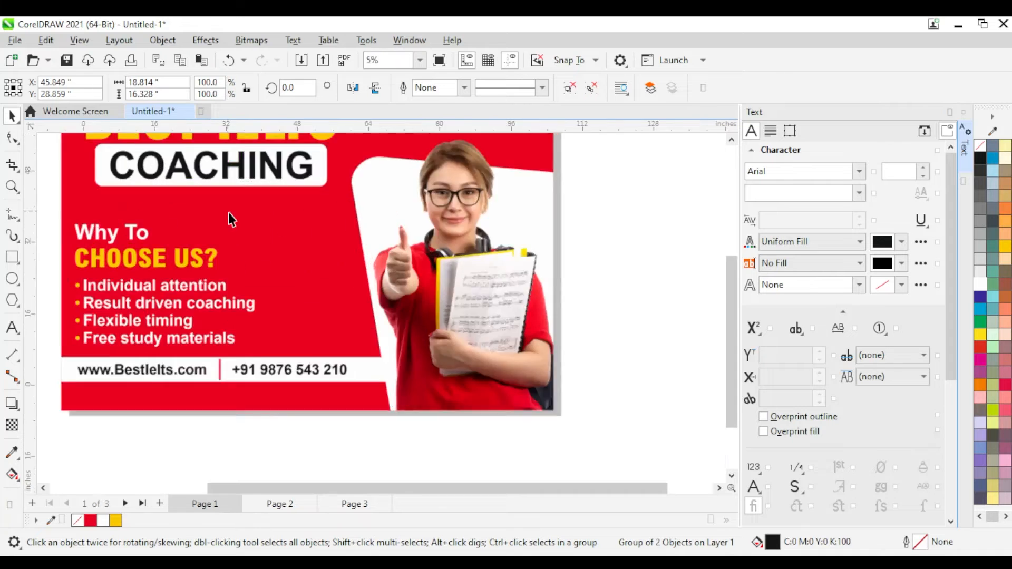
pyautogui.scroll(2, 229, 217)
pyautogui.moveTo(331, 358); pyautogui.dragTo(331, 343)
pyautogui.moveTo(408, 343); pyautogui.dragTo(372, 312)
pyautogui.moveTo(309, 247); pyautogui.dragTo(330, 246)
pyautogui.moveTo(391, 313); pyautogui.dragTo(402, 321)
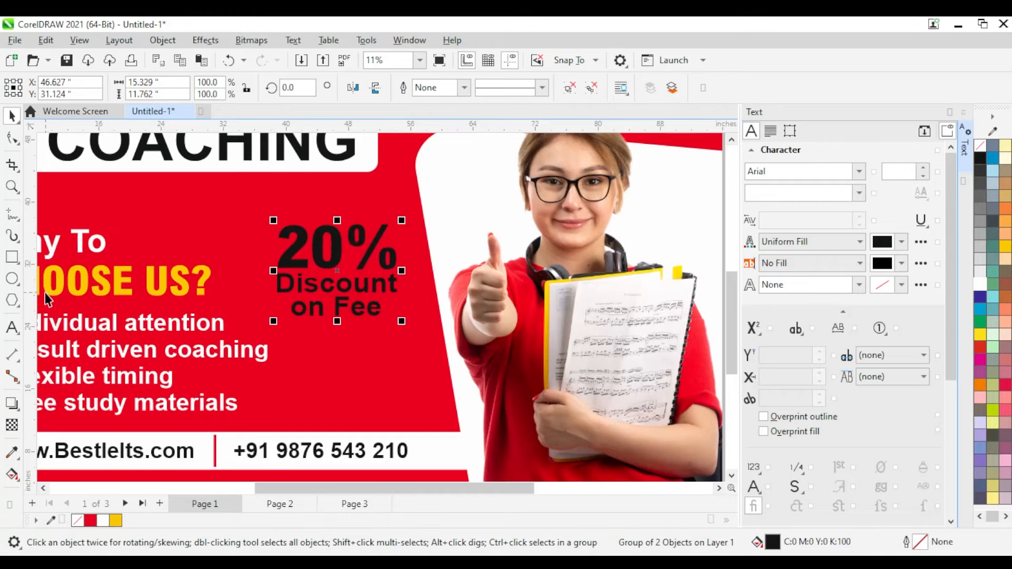
# Draw a rectangle about 20 by 14.5 in around the discount text and round its corners to about 1.8 in.
pyautogui.click(12, 256)
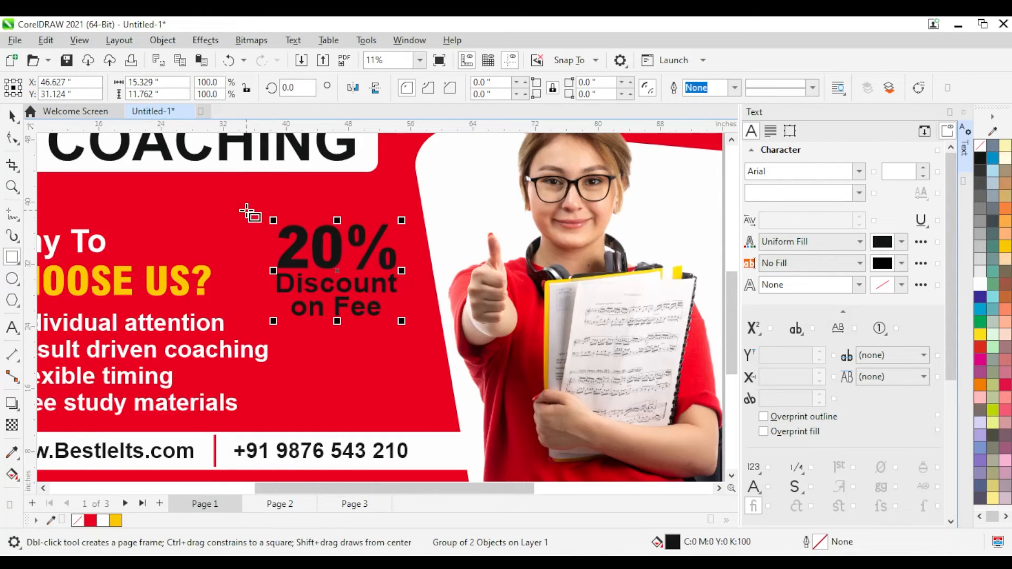
pyautogui.moveTo(258, 212); pyautogui.dragTo(416, 325)
pyautogui.press('F10')
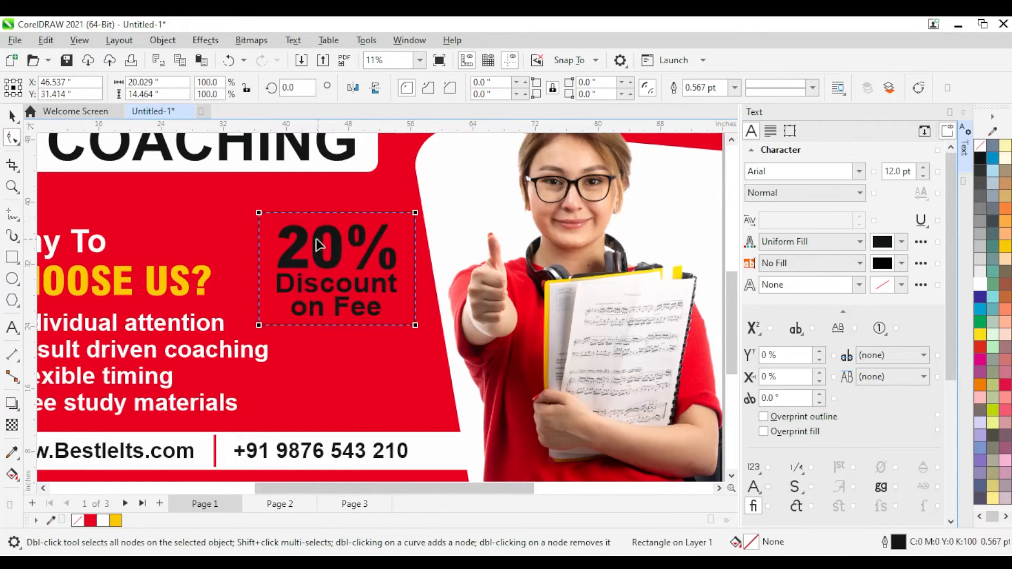
pyautogui.moveTo(259, 213); pyautogui.dragTo(272, 217)
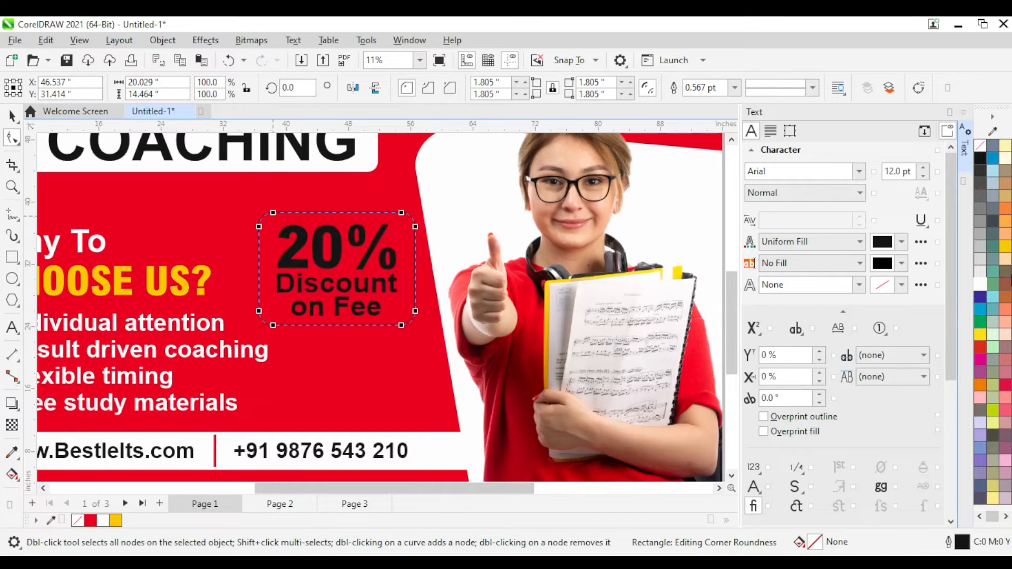
# Fill the rounded rectangle around the discount text with yellow (C:0 M:20 Y:100 K:0) and remove its outline.
pyautogui.click(1005, 252)
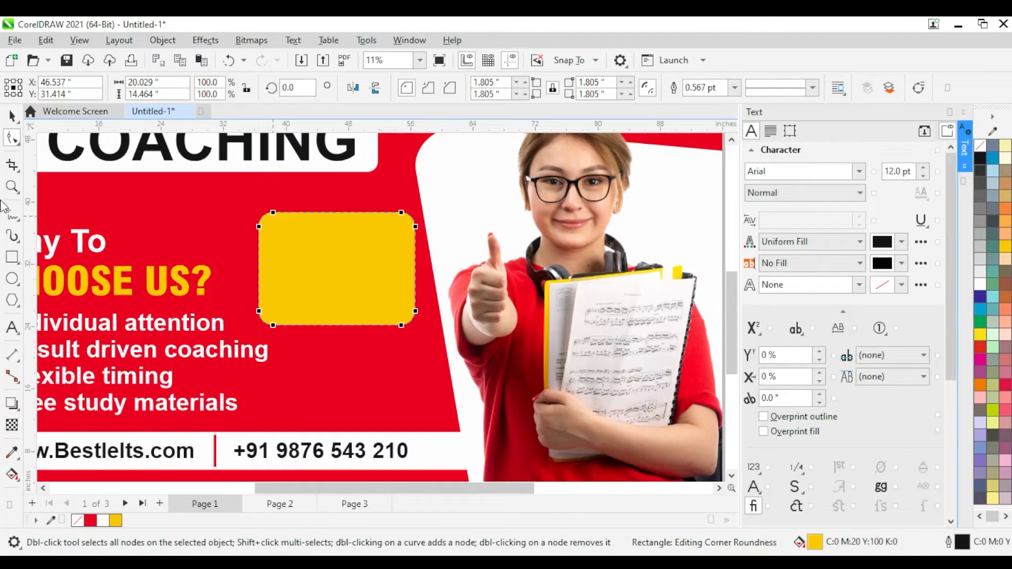
pyautogui.rightClick(980, 146)
pyautogui.click(12, 115)
# Rotate the yellow rectangle counterclockwise by about 9.7° and send it behind the discount text.
pyautogui.click(338, 266)
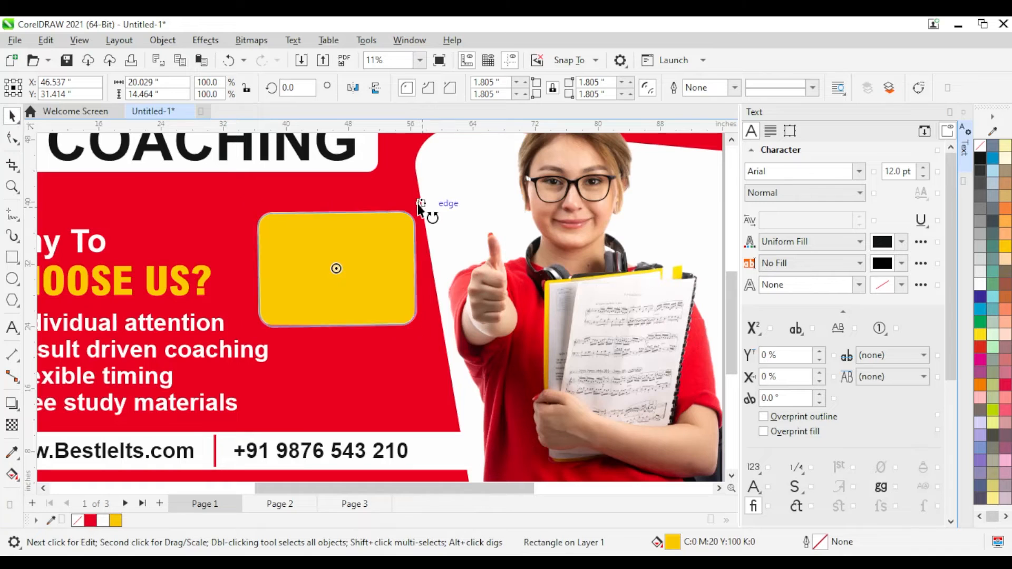
pyautogui.moveTo(419, 210); pyautogui.dragTo(409, 195)
pyautogui.hotkey('shift', 'pagedown')
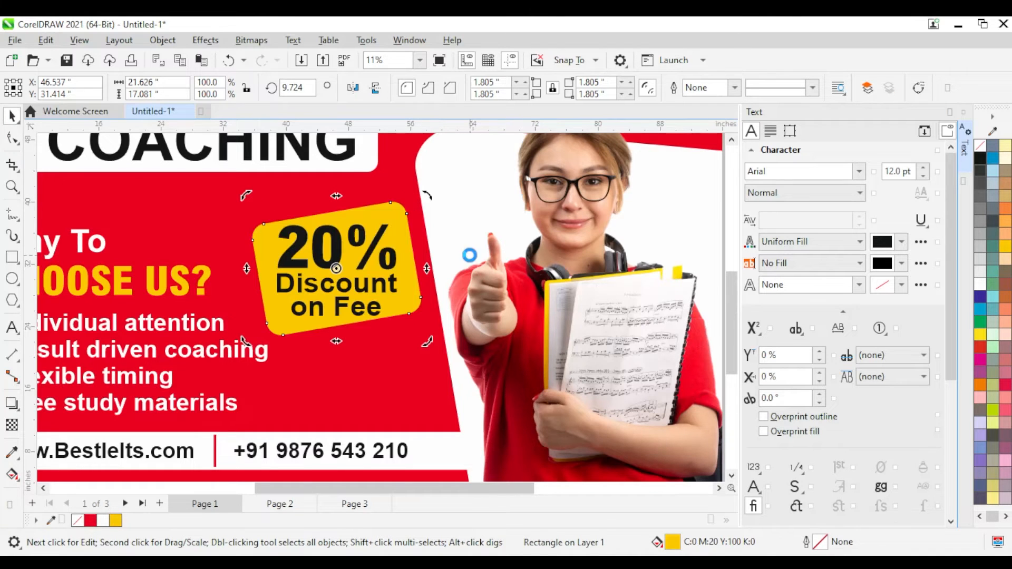
pyautogui.click(471, 258)
# Rotate the grouped discount text counterclockwise by about 7.7° to follow the tilt of the yellow rectangle.
pyautogui.click(371, 249)
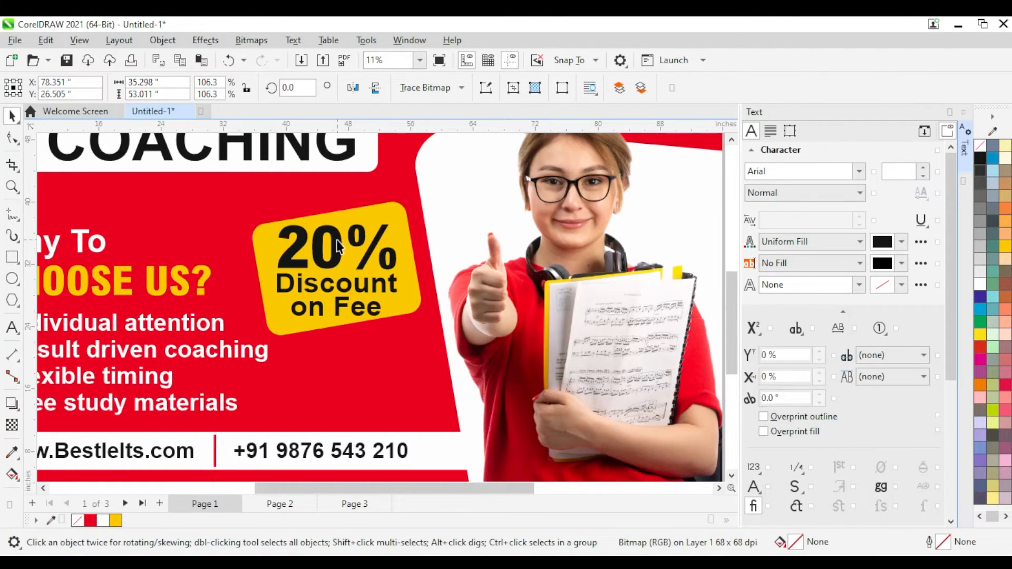
pyautogui.scroll(2, 352, 291)
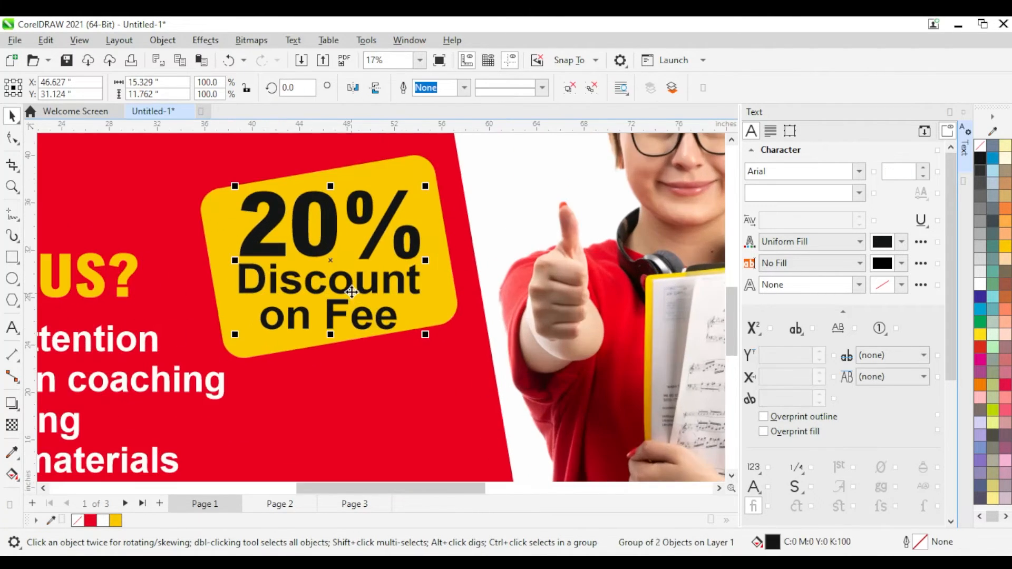
pyautogui.click(365, 253)
pyautogui.moveTo(428, 168); pyautogui.dragTo(445, 185)
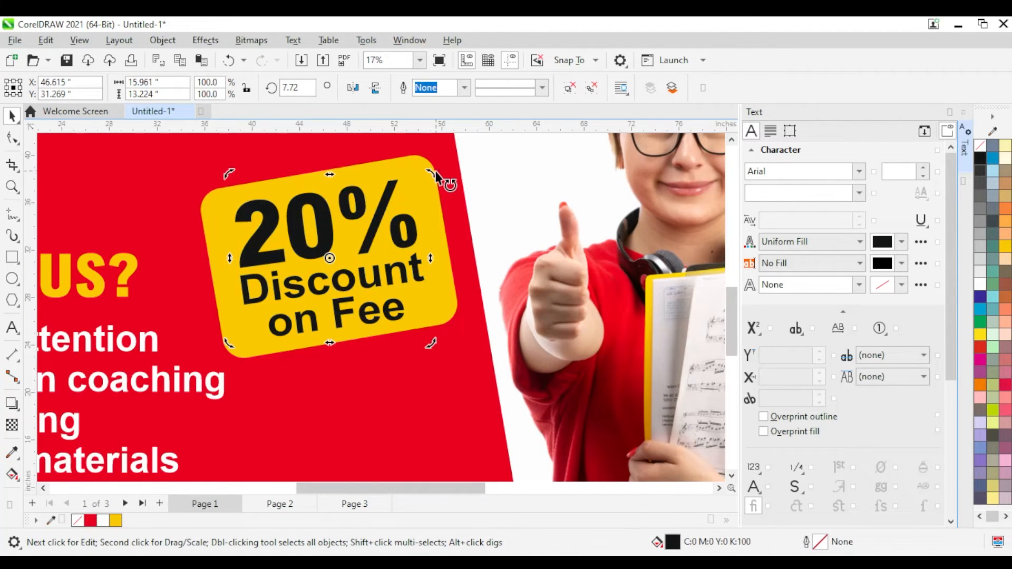
# Duplicate the yellow badge rectangle with a slight offset and fill the copy with white.
pyautogui.keyDown('ctrl'); pyautogui.click(457, 301); pyautogui.keyUp('ctrl')
pyautogui.click(980, 288)
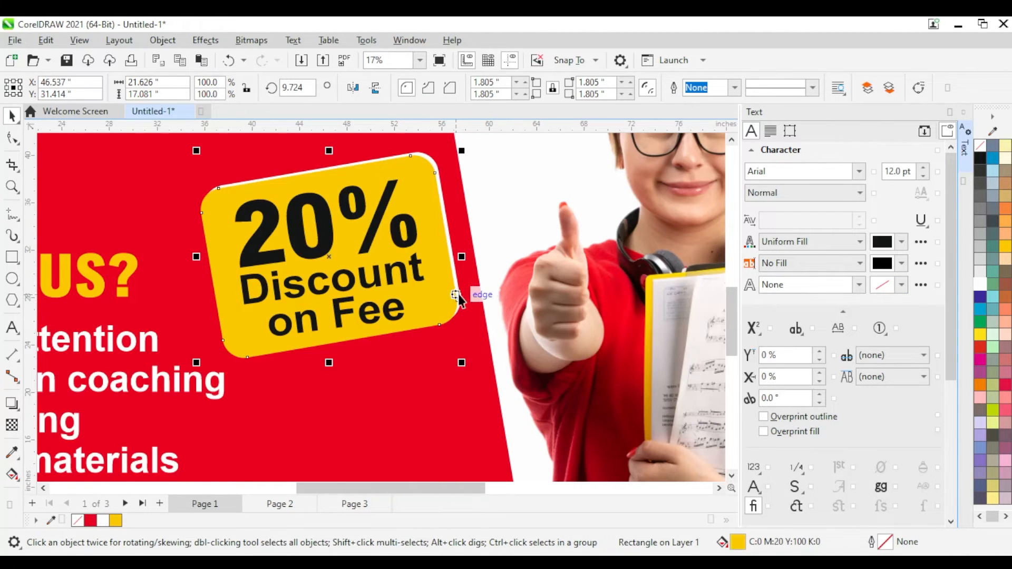
pyautogui.hotkey('ctrl', 'z')
# Rotate the white rectangle to about 359.6° and enlarge it to about 21.4 by 15.5 in.
pyautogui.click(434, 280)
pyautogui.moveTo(466, 363); pyautogui.dragTo(452, 388)
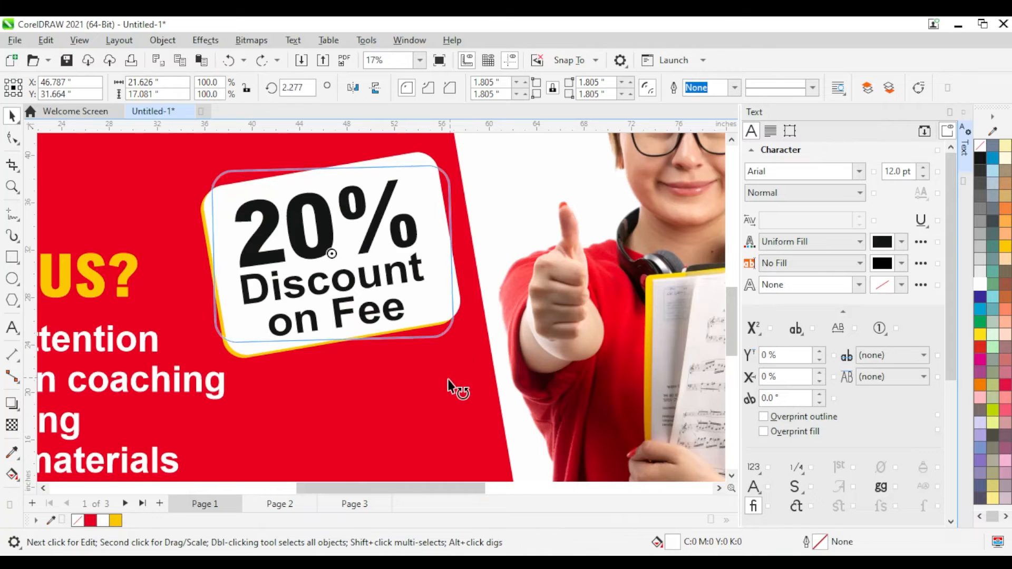
pyautogui.click(436, 295)
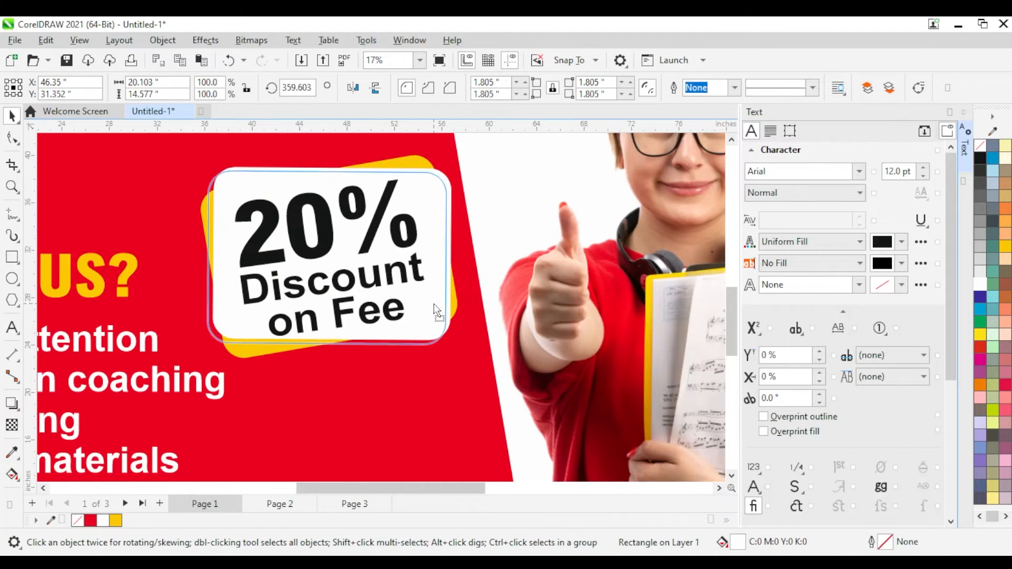
pyautogui.moveTo(452, 349); pyautogui.dragTo(461, 354)
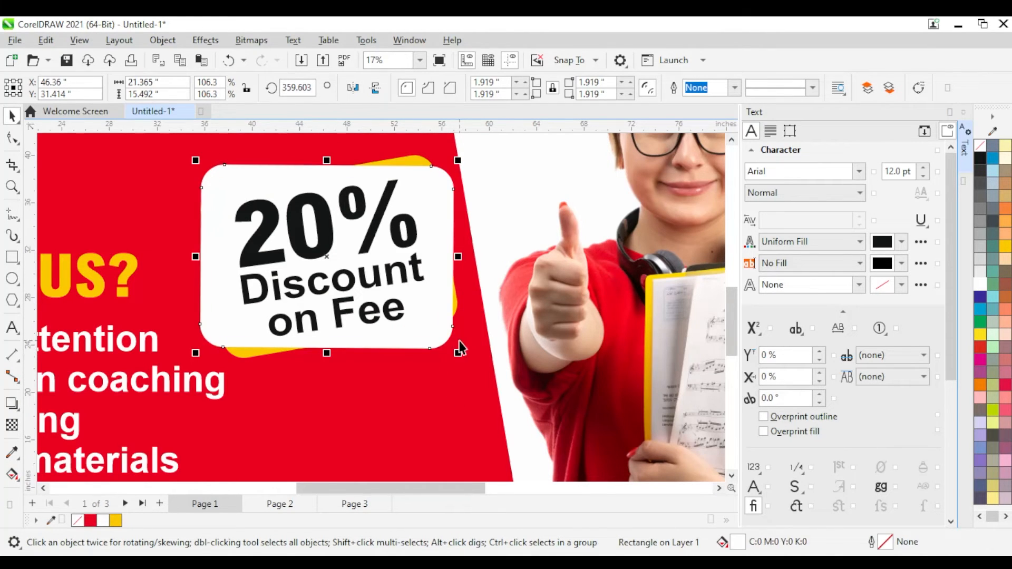
# Place the white rectangle behind the yellow one and rotate it to about 3.2°.
pyautogui.hotkey('shift', 'pagedown')
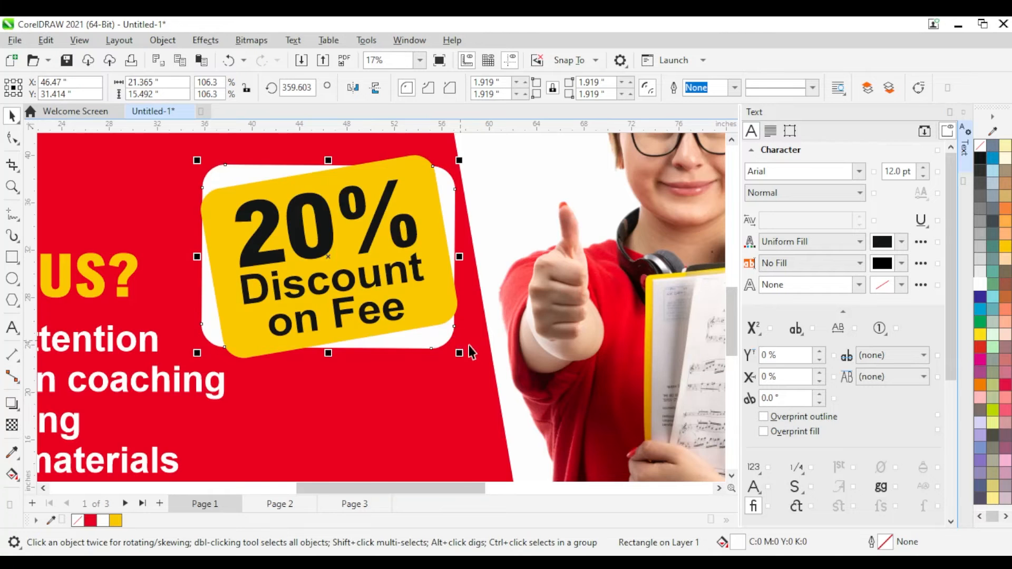
pyautogui.scroll(-1, 468, 346)
pyautogui.scroll(1, 446, 314)
pyautogui.click(323, 265)
pyautogui.moveTo(473, 154); pyautogui.dragTo(469, 143)
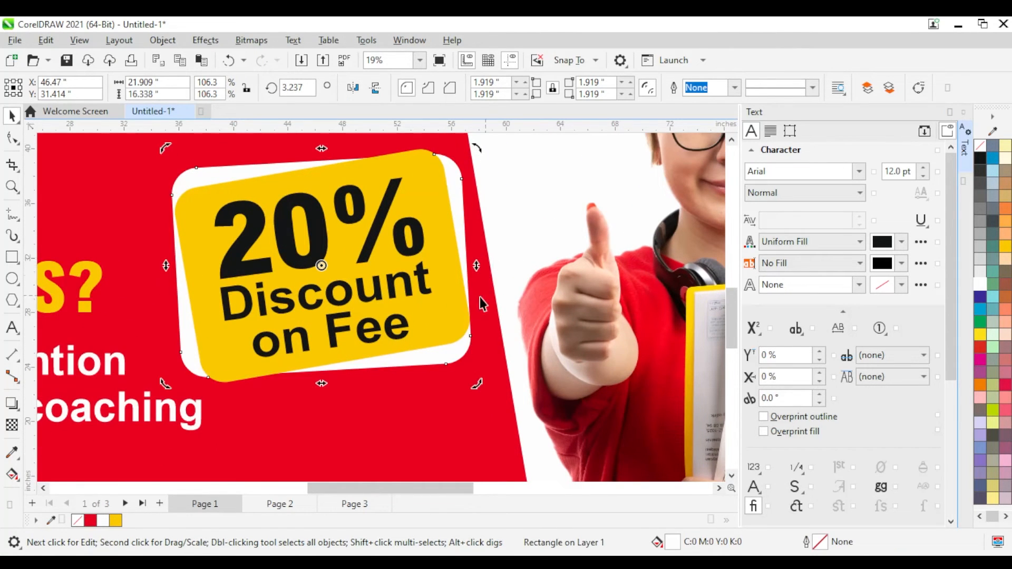
# Centre the white rectangle on the yellow one and shrink it to about 21 by 15.6 in.
pyautogui.keyDown('shift'); pyautogui.click(457, 308); pyautogui.keyUp('shift')
pyautogui.press('c')
pyautogui.press('e')
pyautogui.click(573, 219)
pyautogui.click(466, 352)
pyautogui.scroll(2, 483, 393)
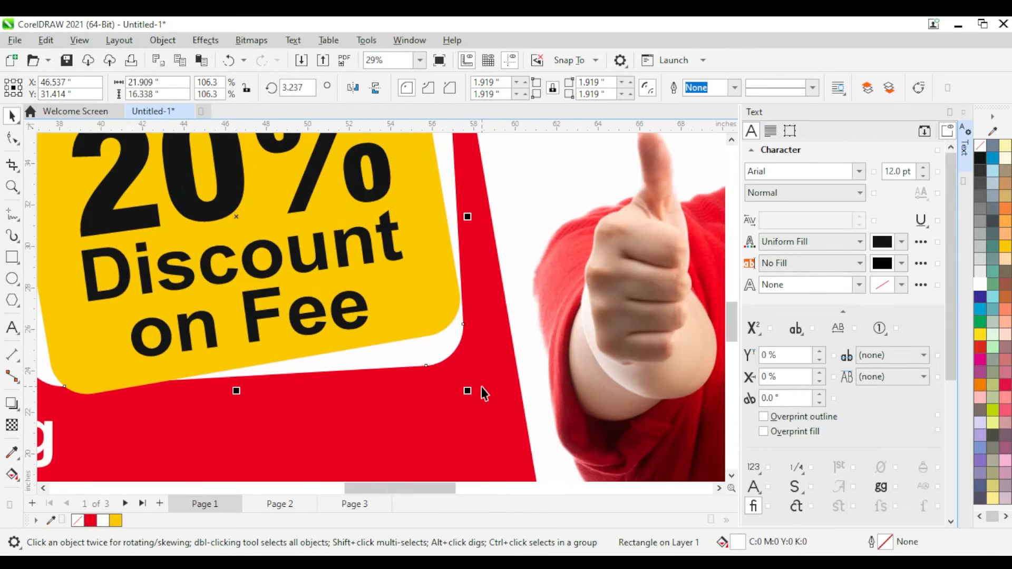
pyautogui.moveTo(467, 390); pyautogui.dragTo(460, 401)
pyautogui.scroll(-3, 406, 295)
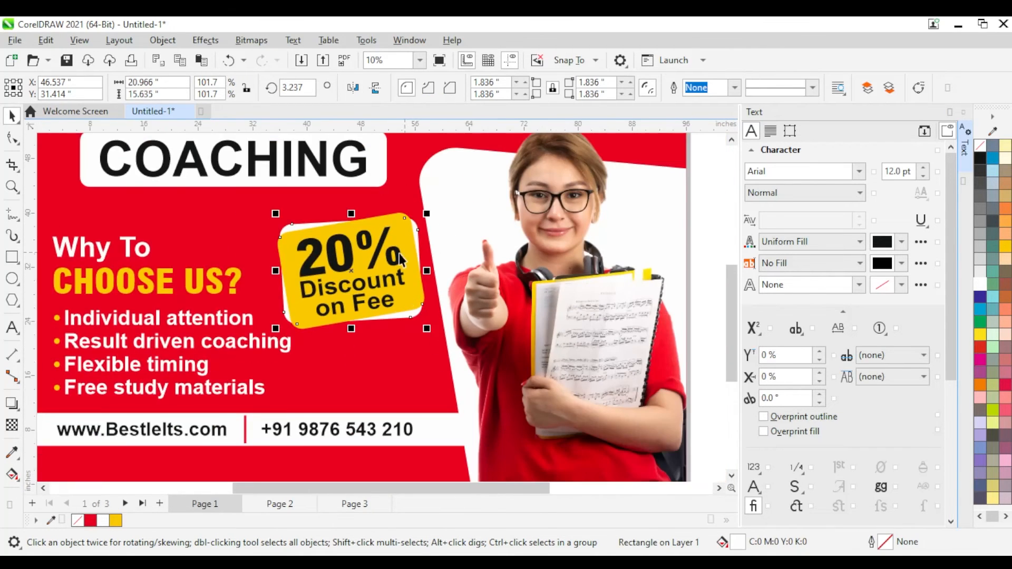
pyautogui.click(608, 270)
# Enlarge the "BEST IELTS" heading to about 718 pt and move it slightly up above "COACHING".
pyautogui.scroll(-1, 492, 290)
pyautogui.scroll(2, 353, 147)
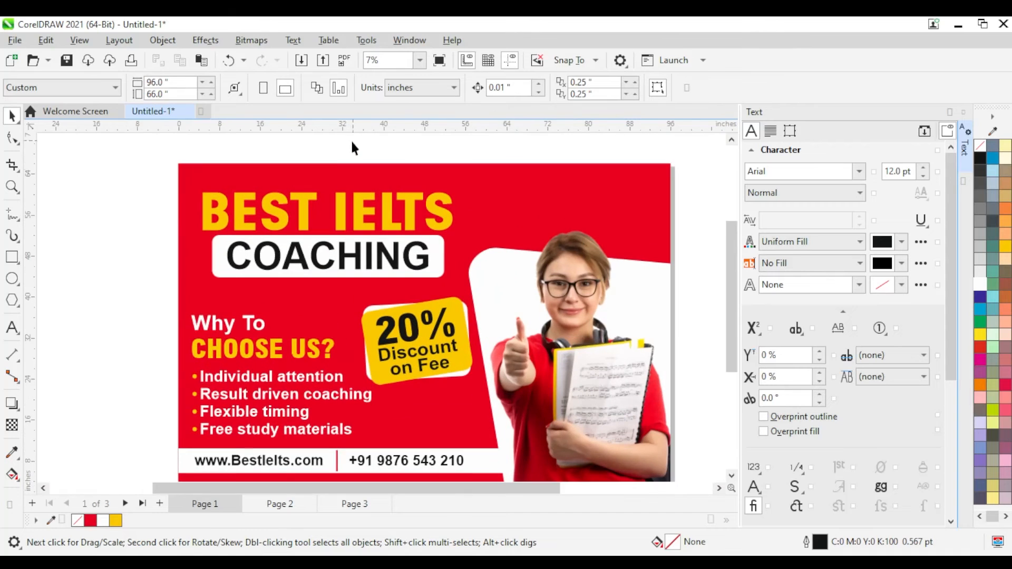
pyautogui.moveTo(491, 243); pyautogui.dragTo(491, 244)
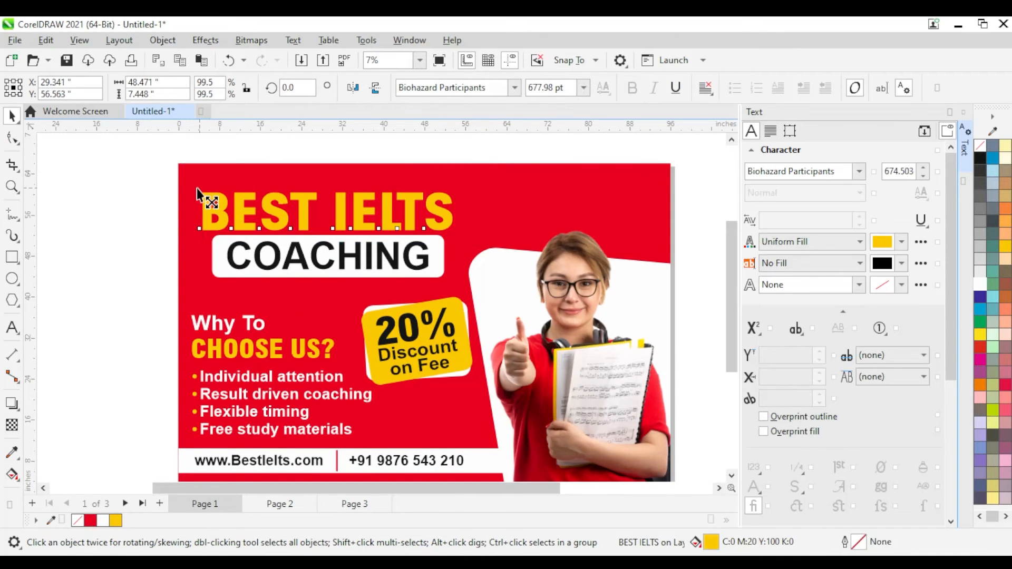
pyautogui.moveTo(198, 188); pyautogui.dragTo(195, 185)
pyautogui.moveTo(458, 192); pyautogui.dragTo(481, 216)
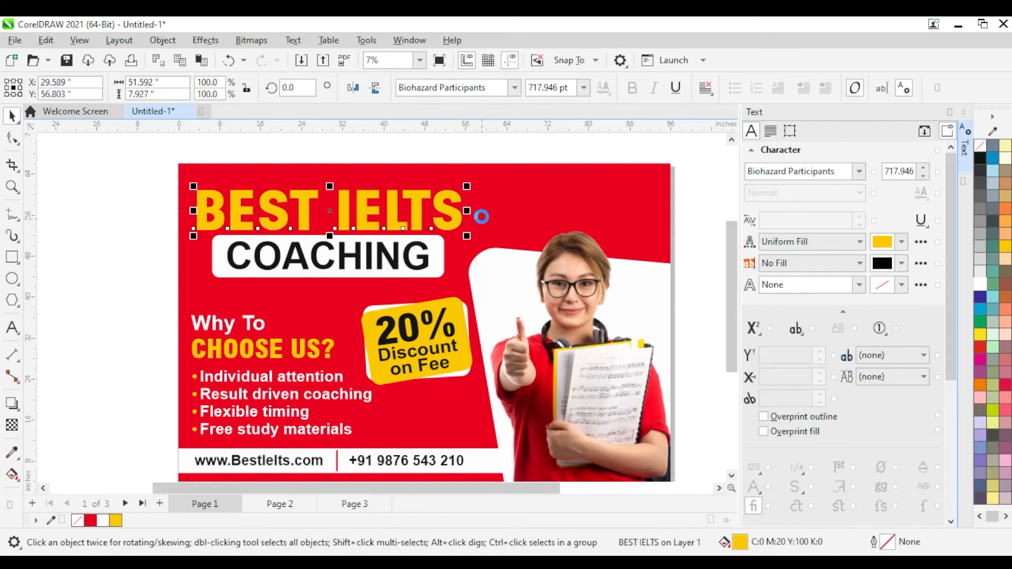
pyautogui.scroll(-1, 332, 172)
pyautogui.scroll(1, 580, 162)
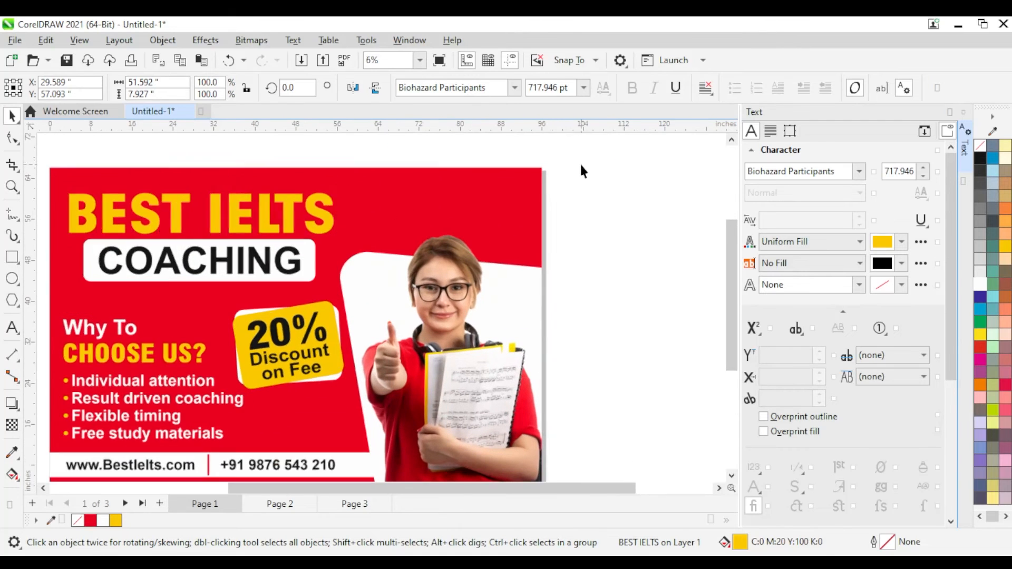
pyautogui.click(593, 337)
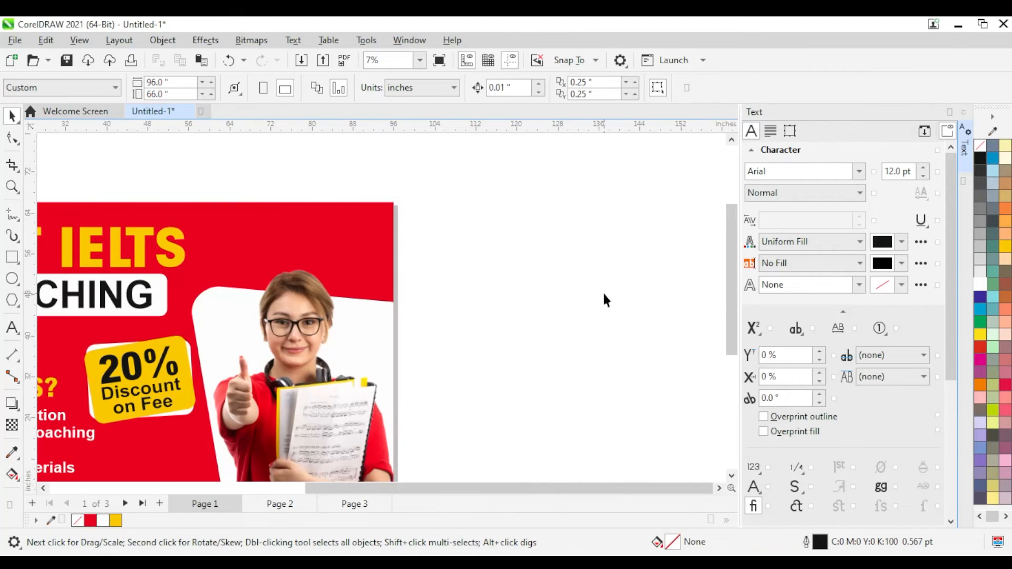
# Paste the airplane graphic with its looping flight path and position it on the banner above the woman's head.
pyautogui.hotkey('ctrl', 'v')
pyautogui.moveTo(567, 230); pyautogui.dragTo(347, 240)
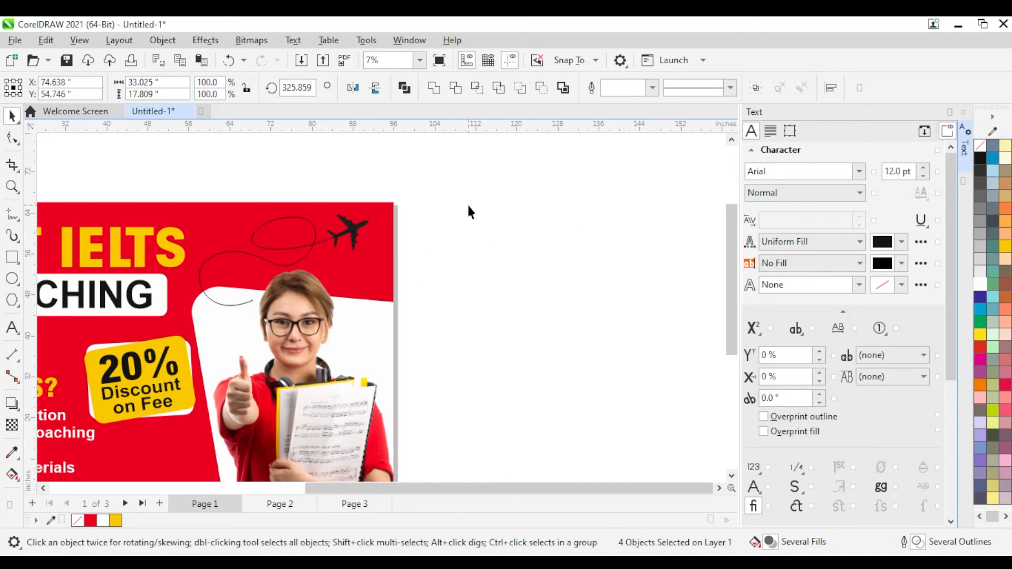
pyautogui.click(467, 206)
# Fill the airplane with white.
pyautogui.scroll(2, 328, 238)
pyautogui.click(392, 210)
pyautogui.click(976, 287)
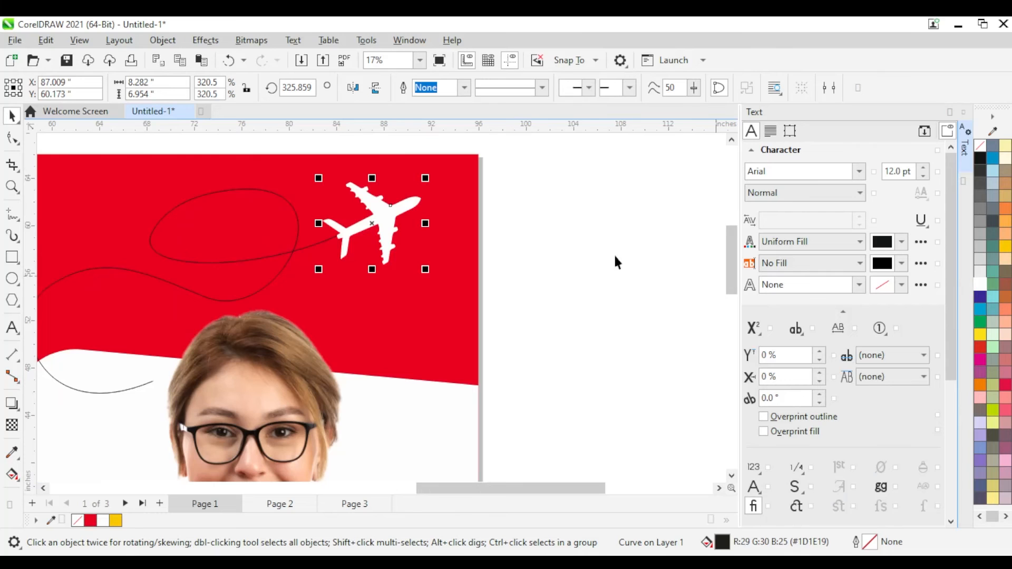
pyautogui.click(613, 253)
# Select the flight path curves behind the airplane and give them a white outline.
pyautogui.scroll(-1, 516, 264)
pyautogui.moveTo(118, 378); pyautogui.dragTo(116, 400)
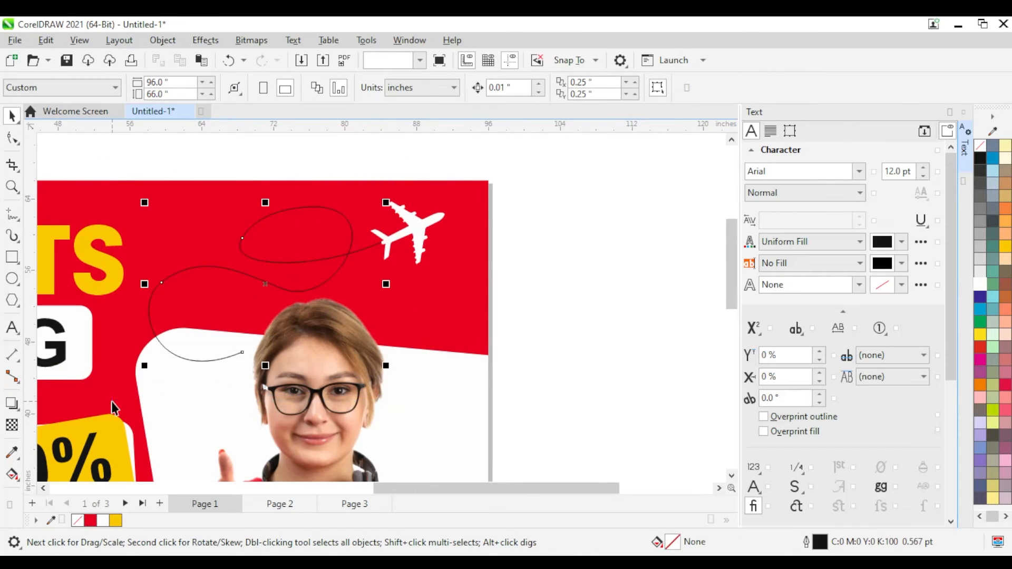
pyautogui.rightClick(980, 285)
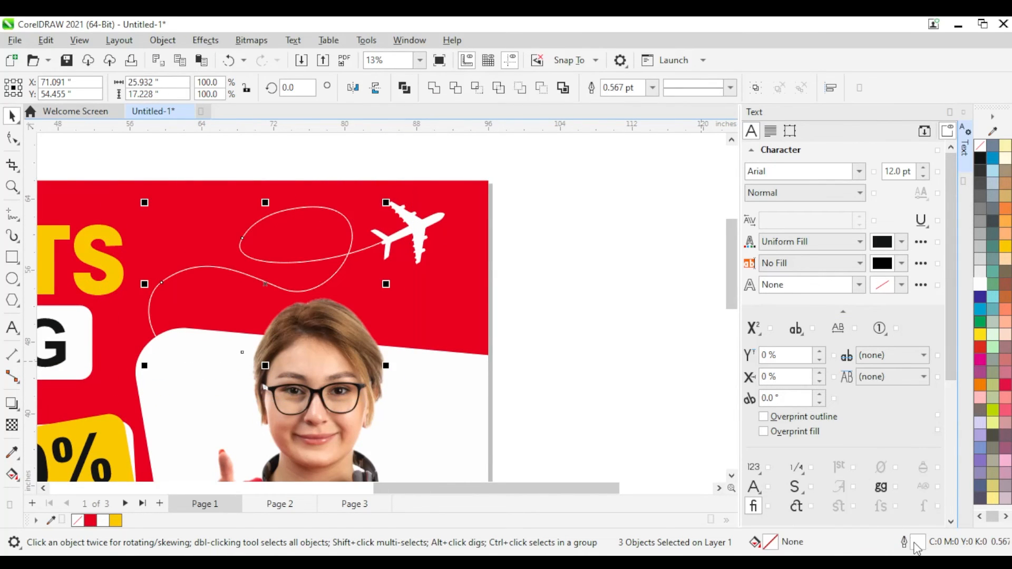
# Set the flight path's outline to 15 pt wide with a dashed line style.
pyautogui.doubleClick(915, 542)
pyautogui.click(372, 411)
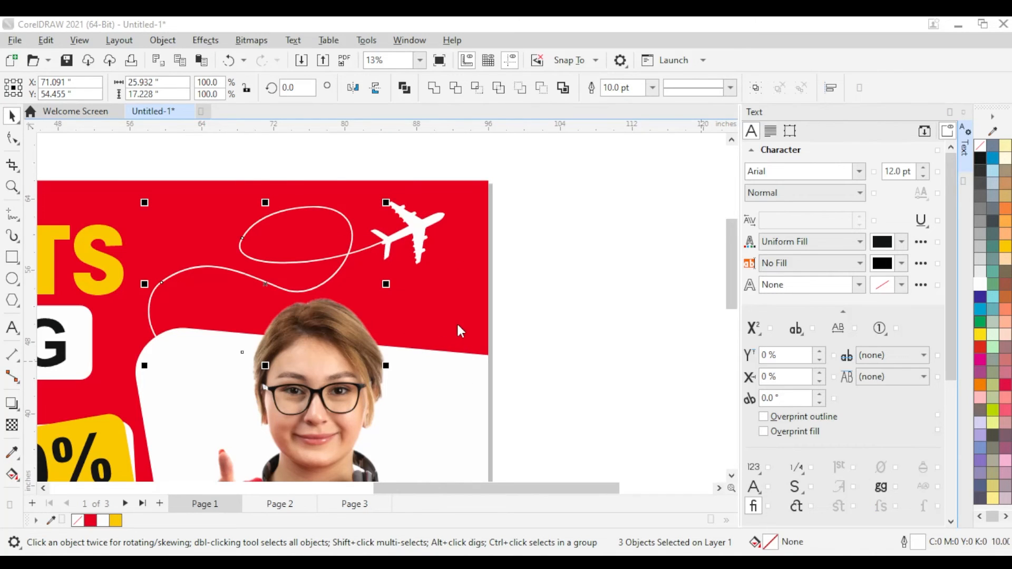
pyautogui.press('Return')
pyautogui.click(460, 474)
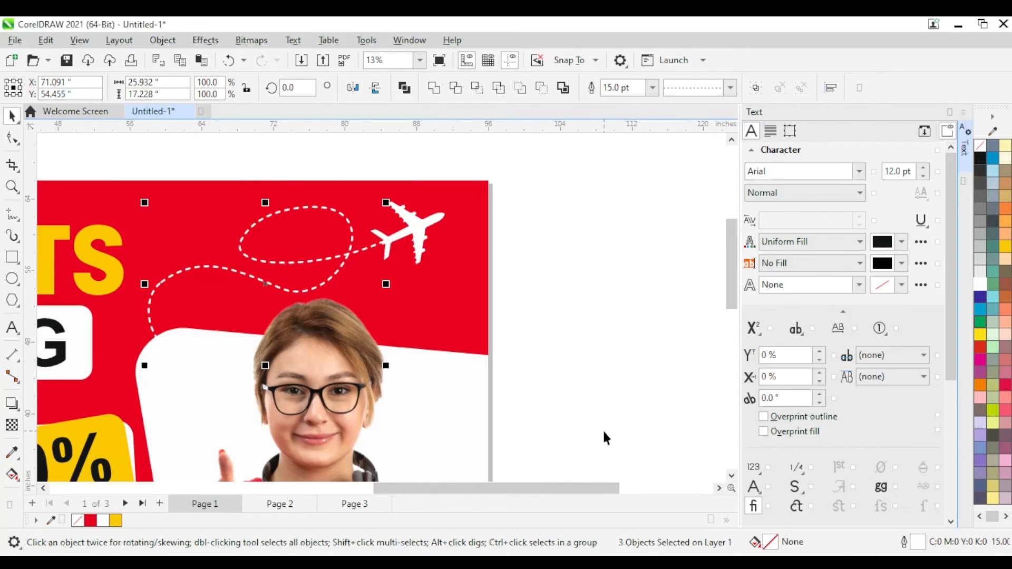
pyautogui.click(592, 308)
pyautogui.scroll(-2, 593, 308)
pyautogui.scroll(-1, 263, 158)
pyautogui.moveTo(169, 182); pyautogui.dragTo(564, 477)
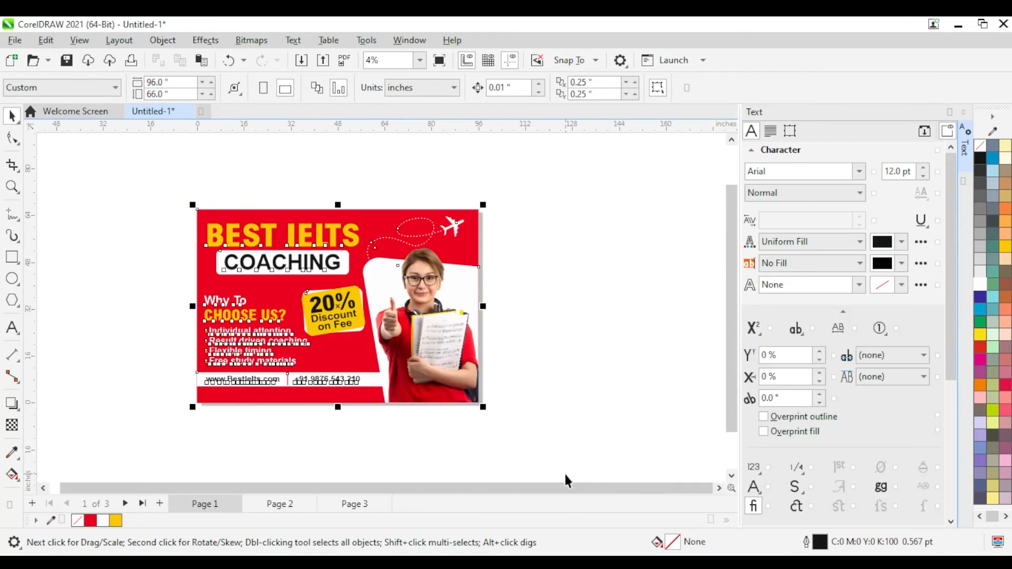
pyautogui.scroll(3, 227, 253)
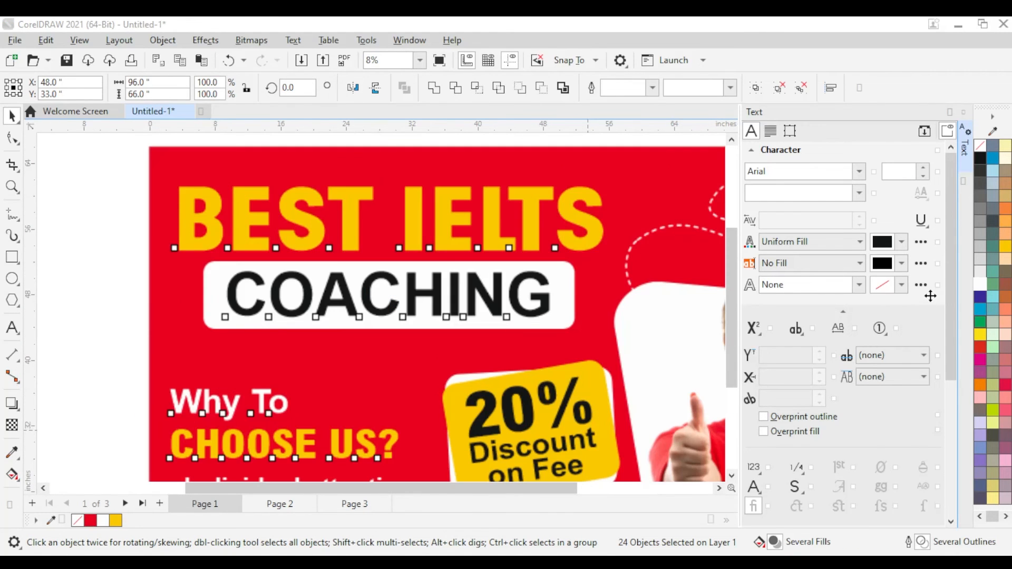
pyautogui.scroll(-1, 712, 321)
pyautogui.click(659, 308)
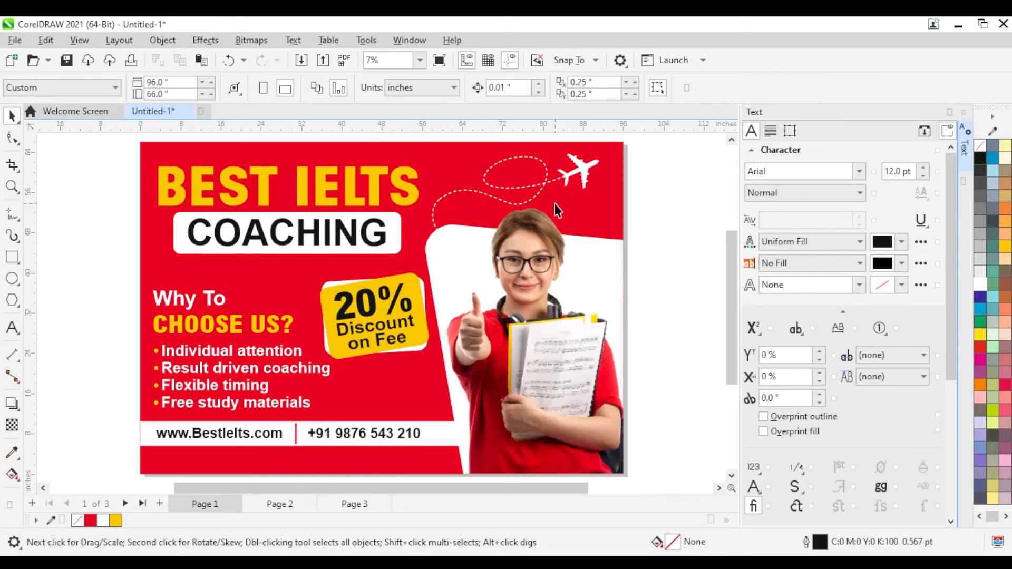
pyautogui.scroll(-1, 333, 296)
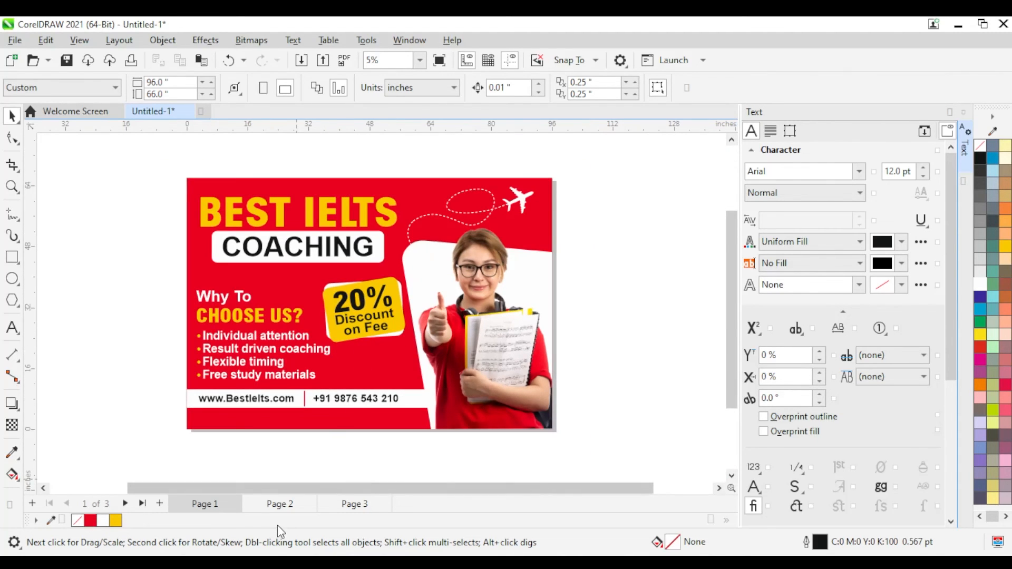